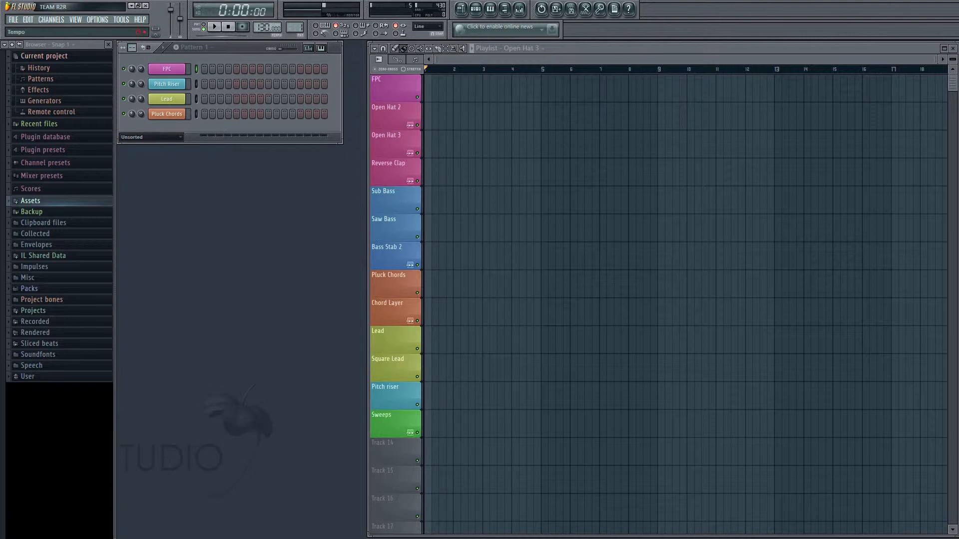
Set the project tempo to 128 BPM
drag(262, 27, 262, 30)
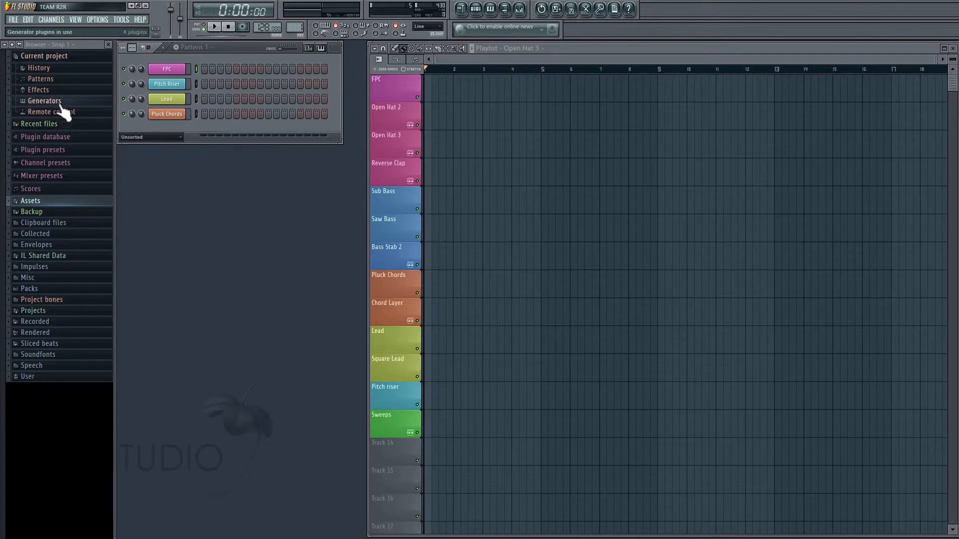
Review the browser's extra search folders in the file settings without changing them, and expand the Assets folder in the browser
click(98, 20)
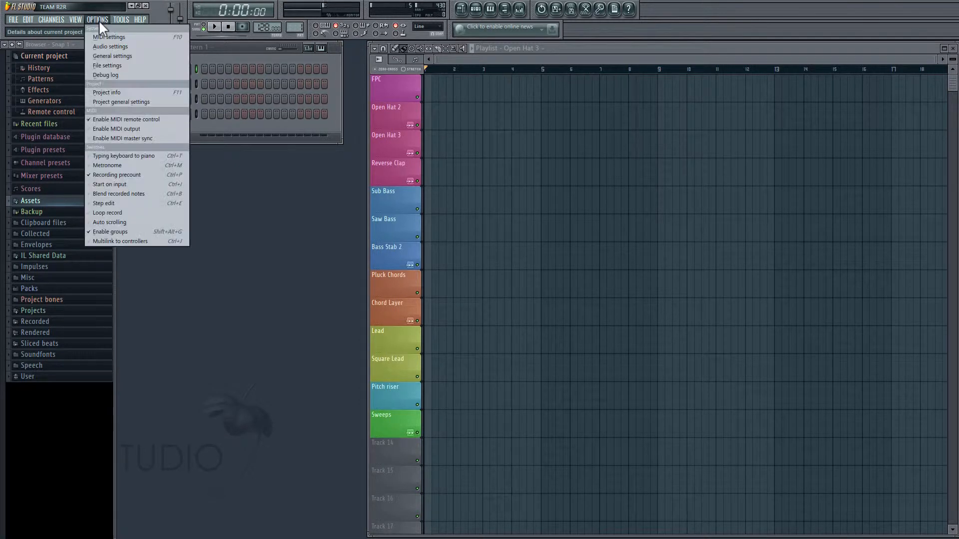
click(112, 66)
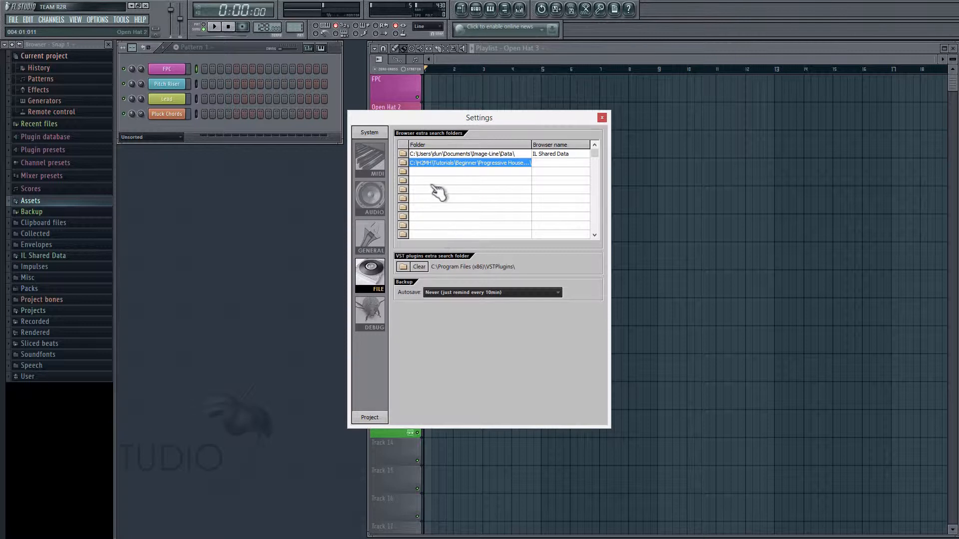
click(403, 163)
mouse_move(628, 199)
mouse_down()
mouse_move(629, 251)
mouse_move(625, 206)
mouse_up()
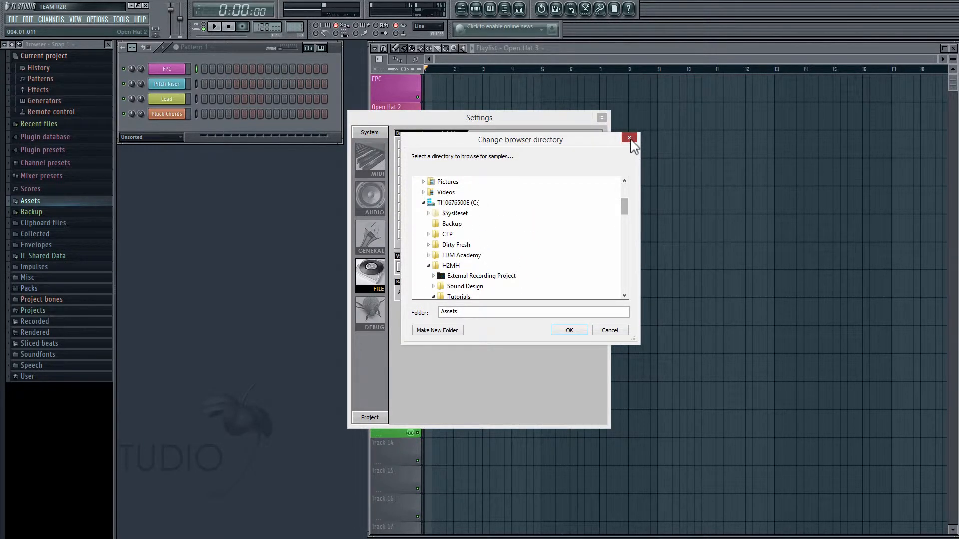
click(630, 138)
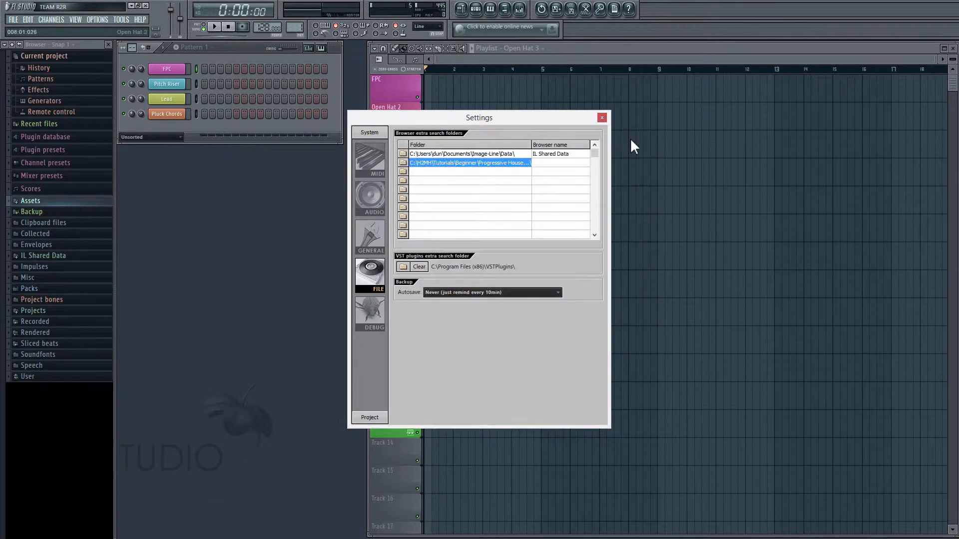
click(458, 181)
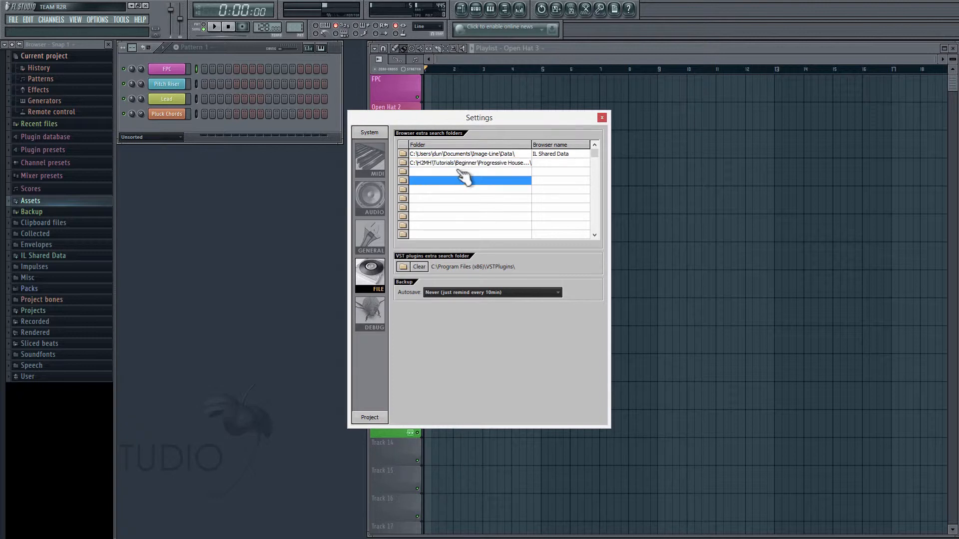
click(602, 119)
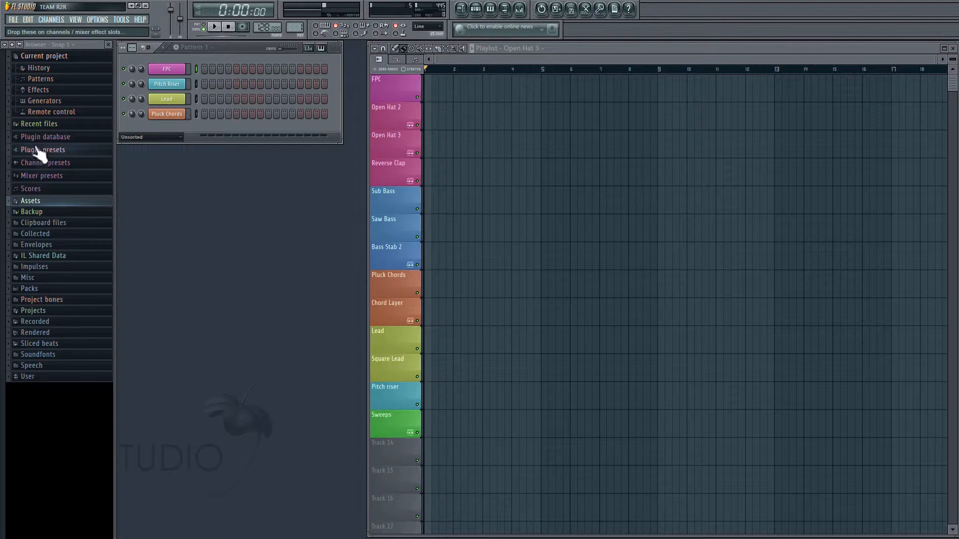
click(46, 202)
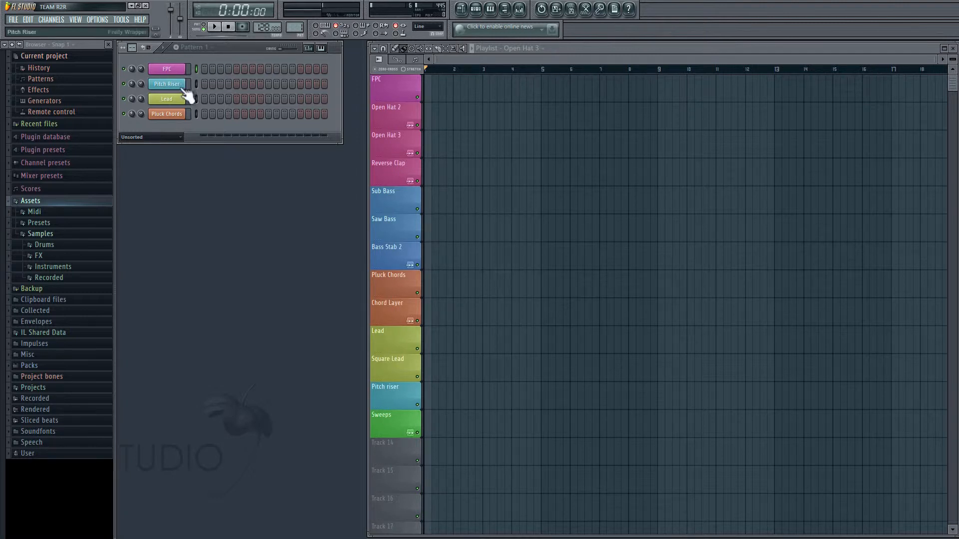
Insert a second FPC drum channel above the existing FPC channel and audition its pads 2, 3 and 4
right_click(167, 70)
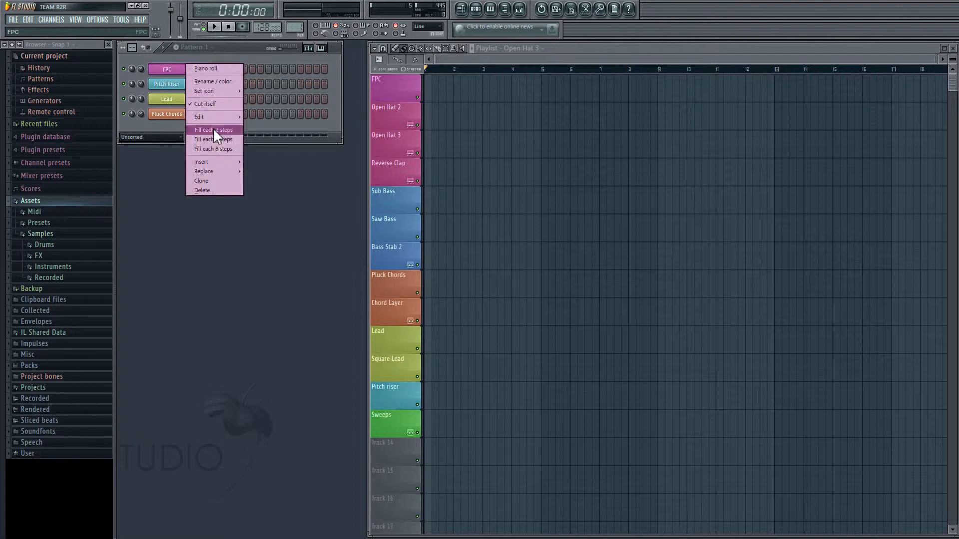
mouse_move(210, 163)
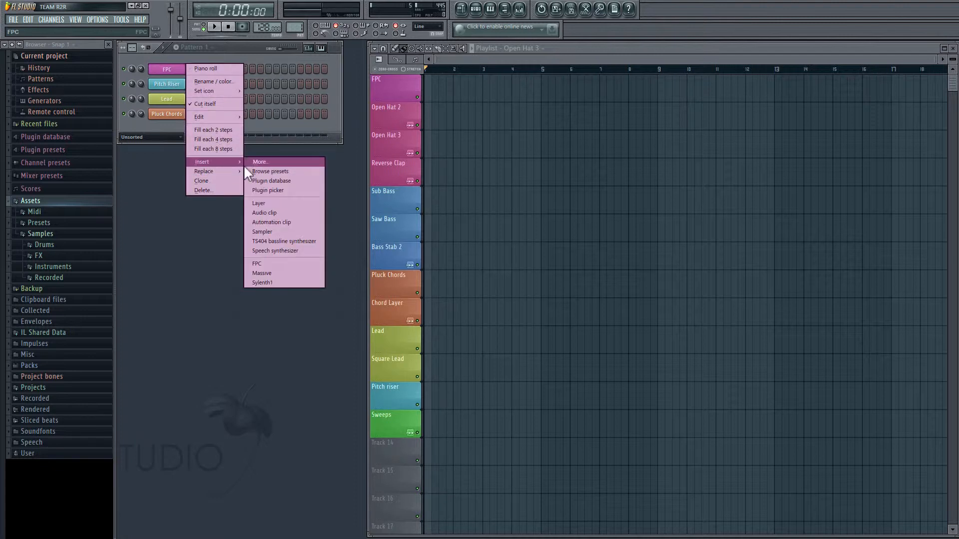
click(255, 262)
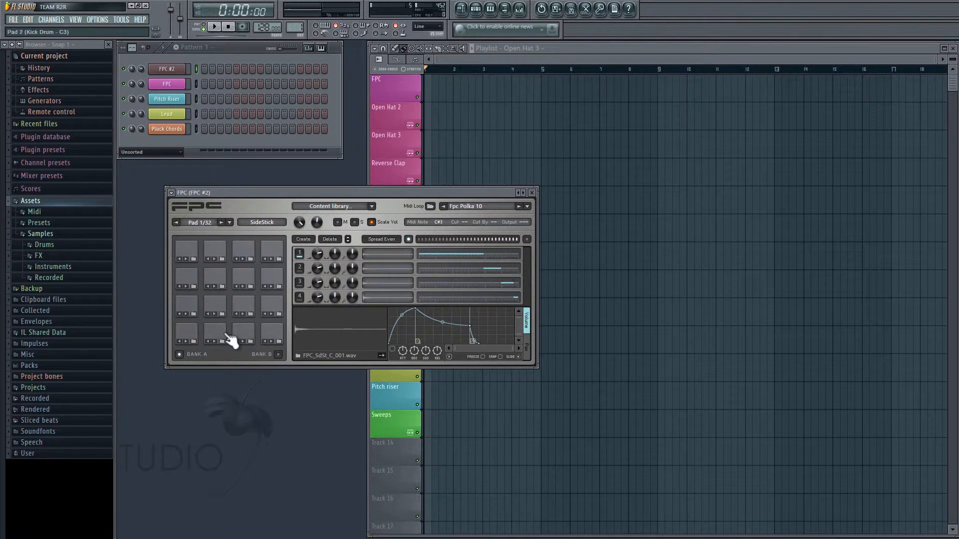
click(221, 332)
click(248, 332)
click(271, 332)
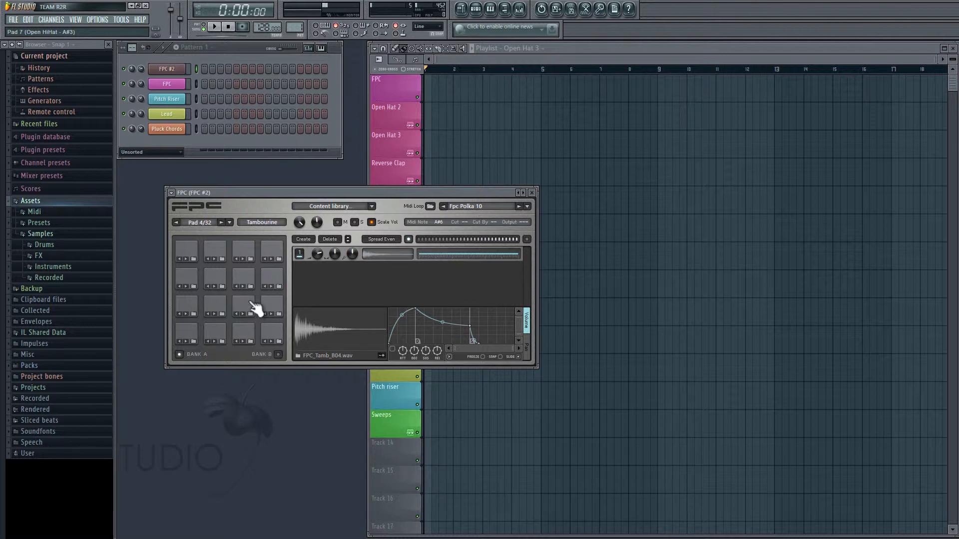
Load the Empty preset into the new FPC to clear its default drum sounds
click(172, 193)
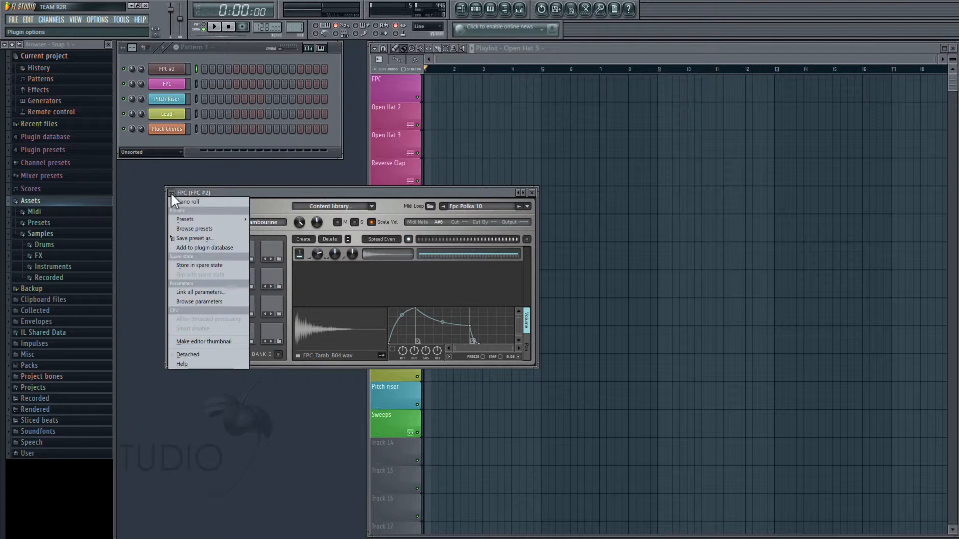
mouse_move(186, 222)
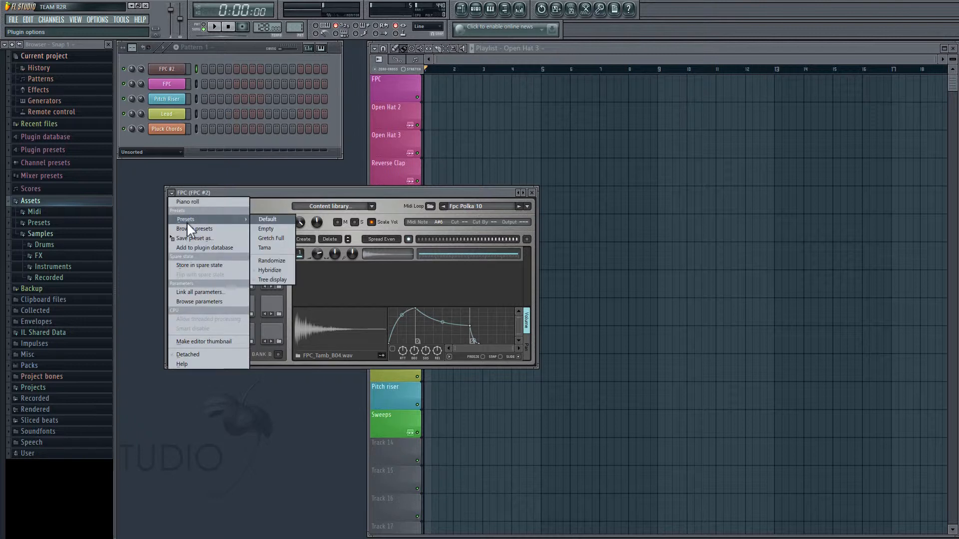
click(269, 229)
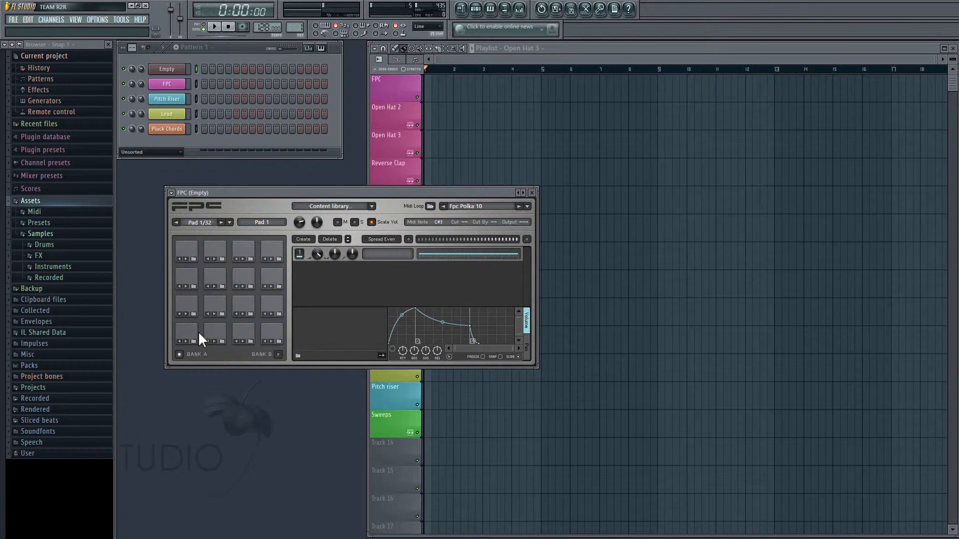
click(214, 307)
drag(247, 193, 240, 191)
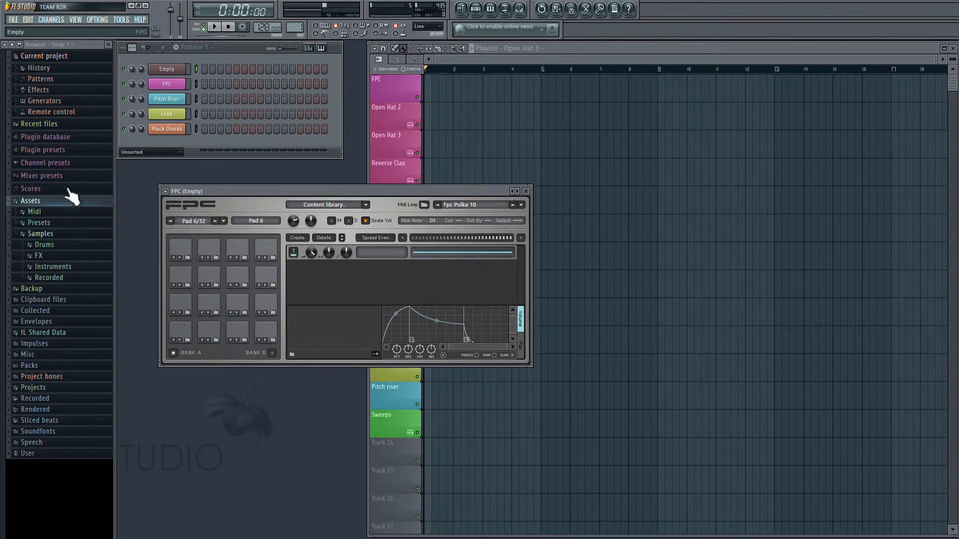
From the Drums samples, load Kick, Clap Snare, CL Hat, Open Hat 1 and CL Hat Reverb onto FPC pads 1 to 5 respectively
click(50, 246)
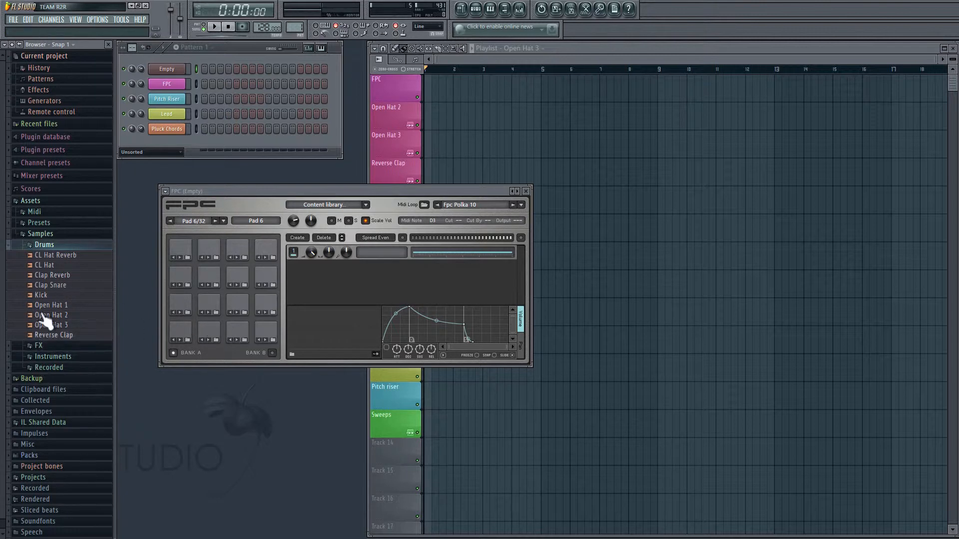
drag(44, 299, 181, 328)
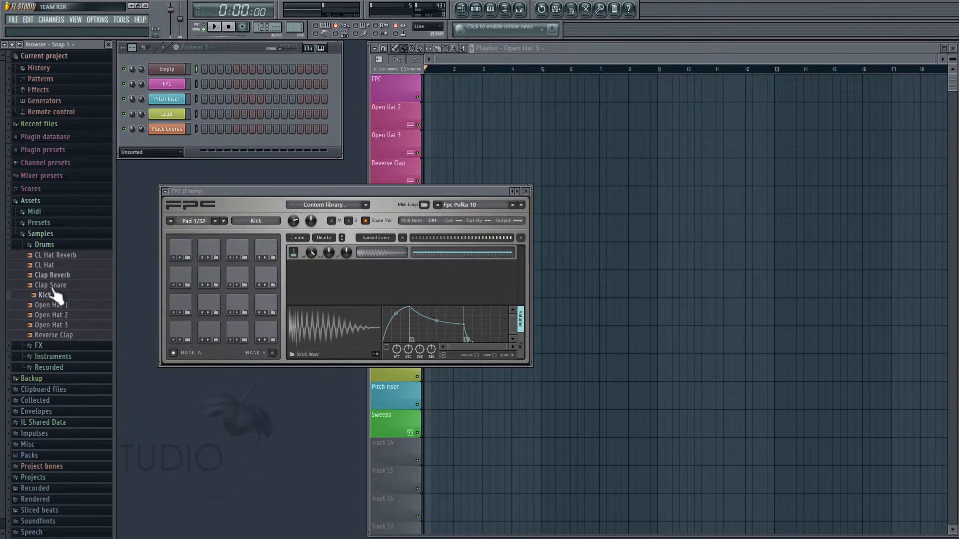
drag(49, 292, 212, 327)
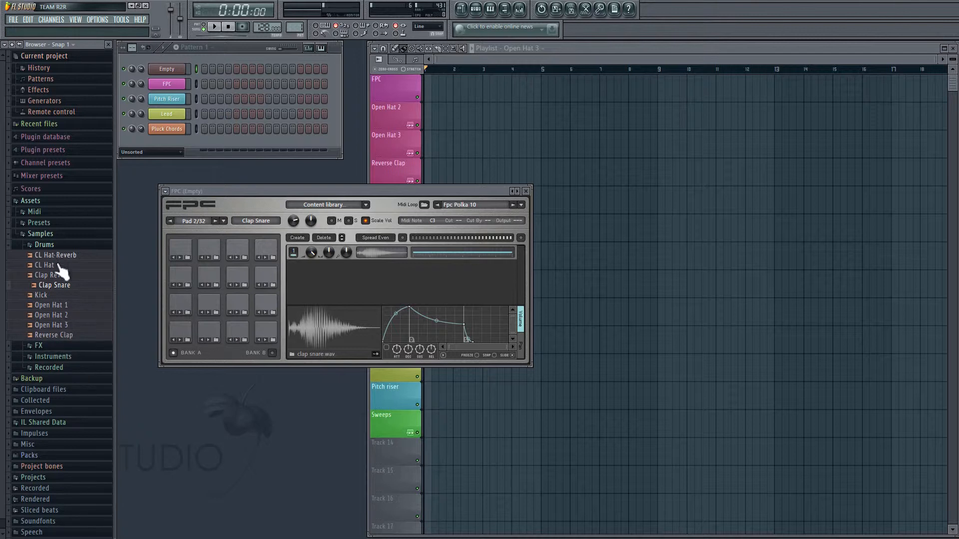
drag(48, 265, 239, 329)
drag(50, 306, 268, 335)
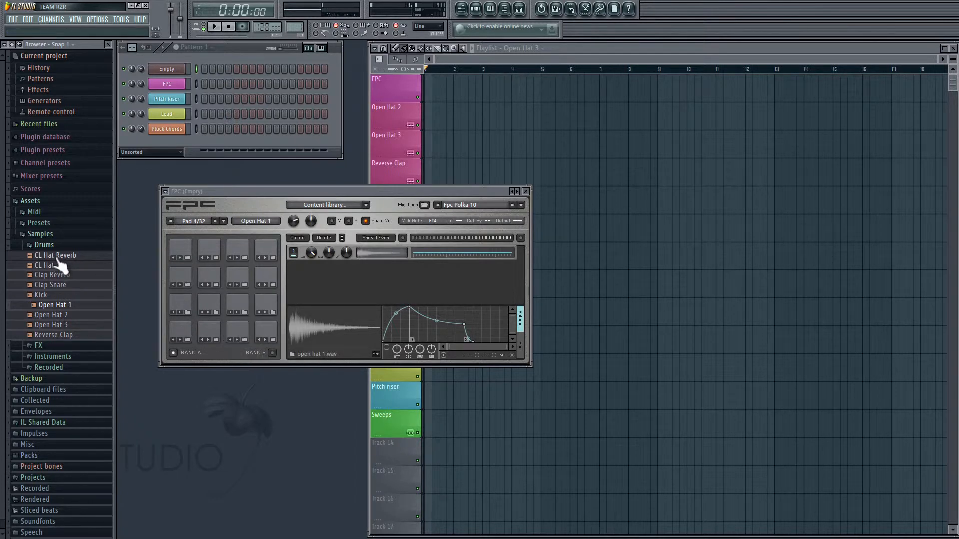
drag(58, 258, 187, 309)
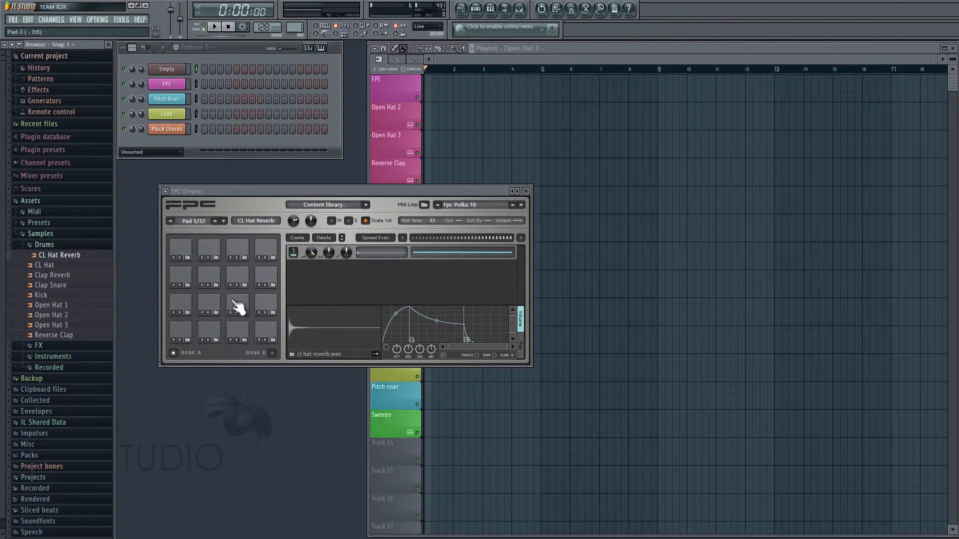
Audition the kick, clap snare and closed hat pads of the new FPC, and close its window
click(185, 337)
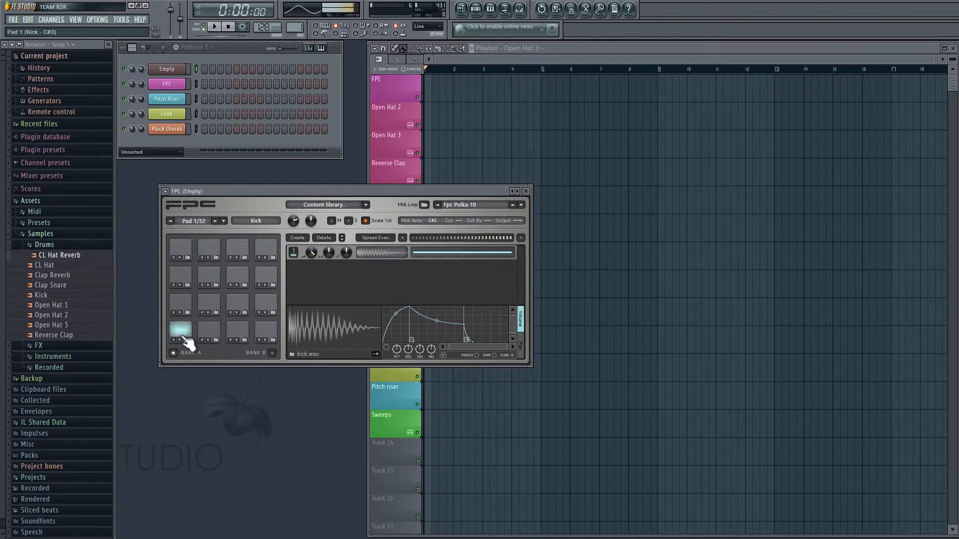
click(216, 333)
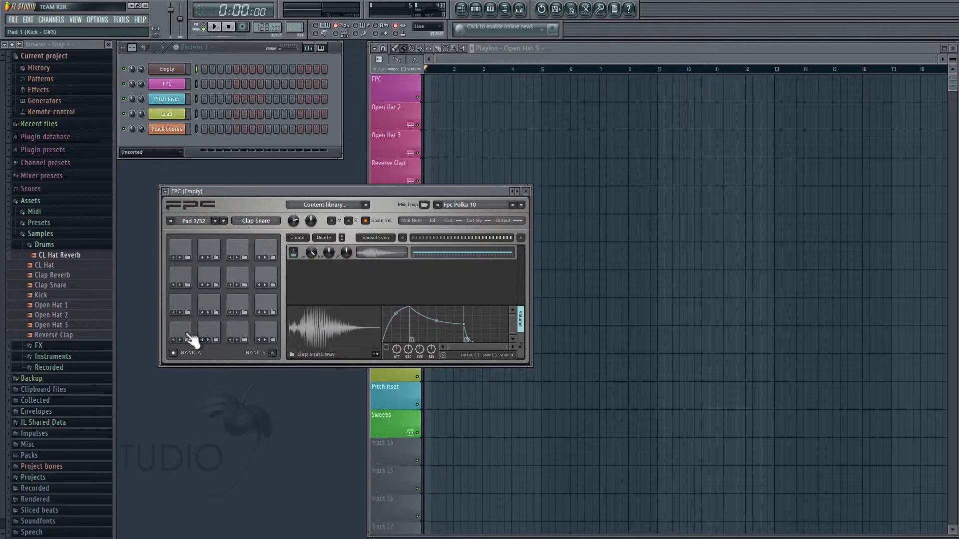
click(246, 340)
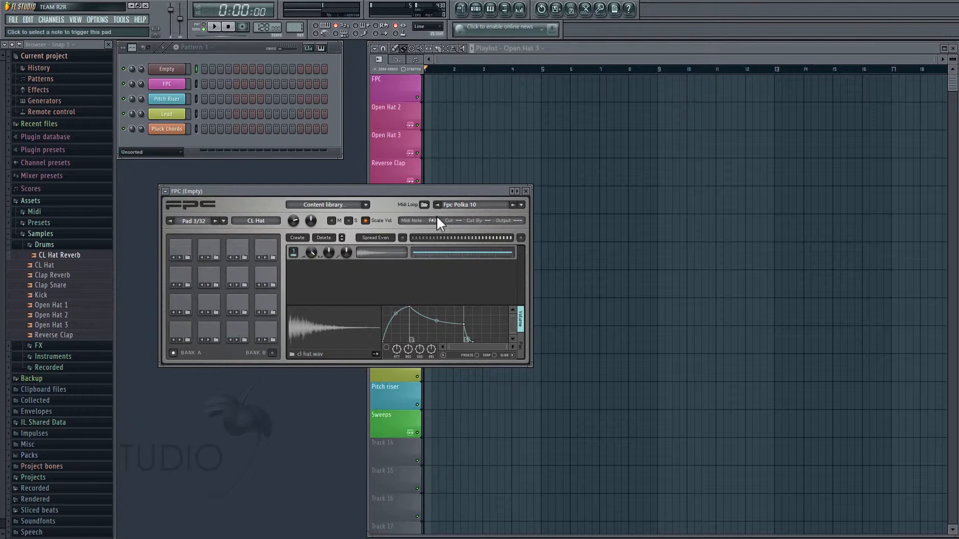
drag(434, 190, 391, 185)
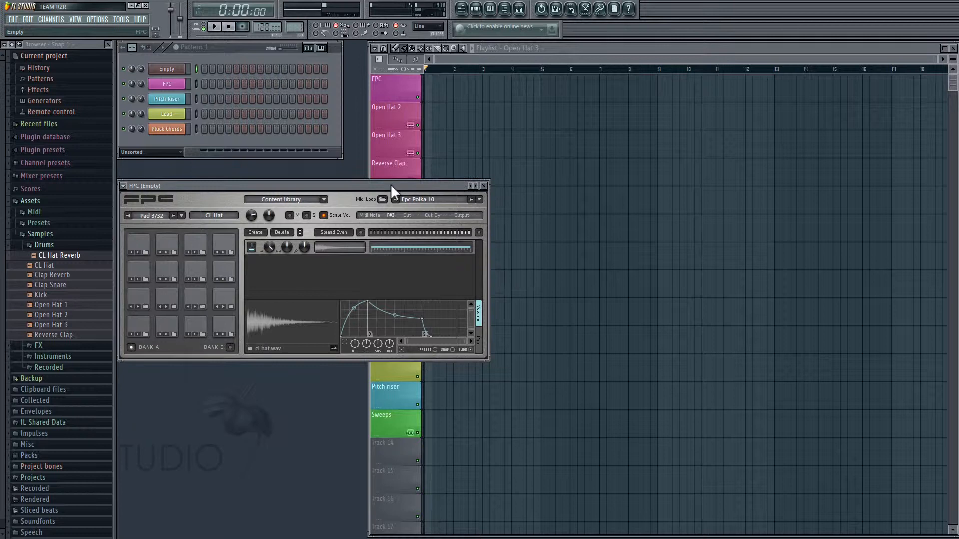
click(484, 186)
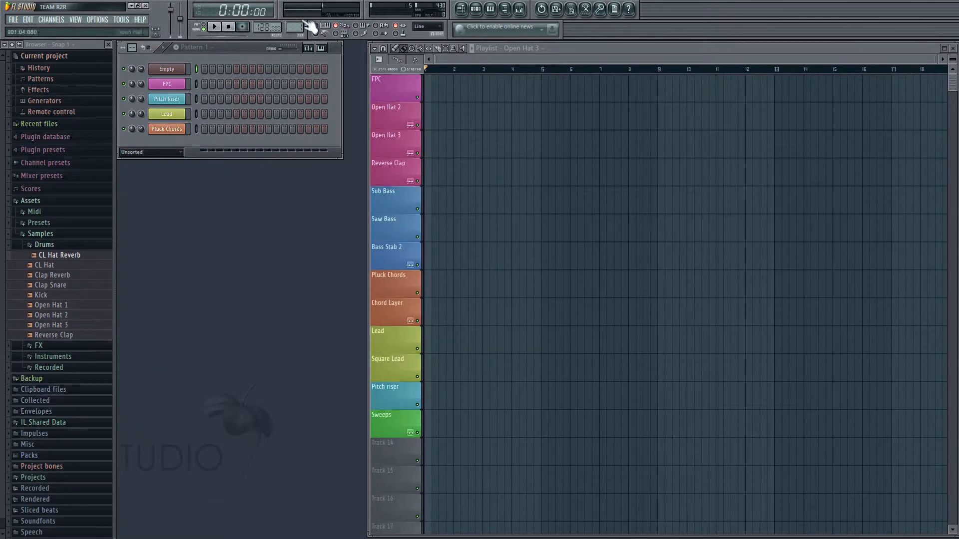
Delete the demonstration FPC channel named Empty from the channel rack
right_click(182, 70)
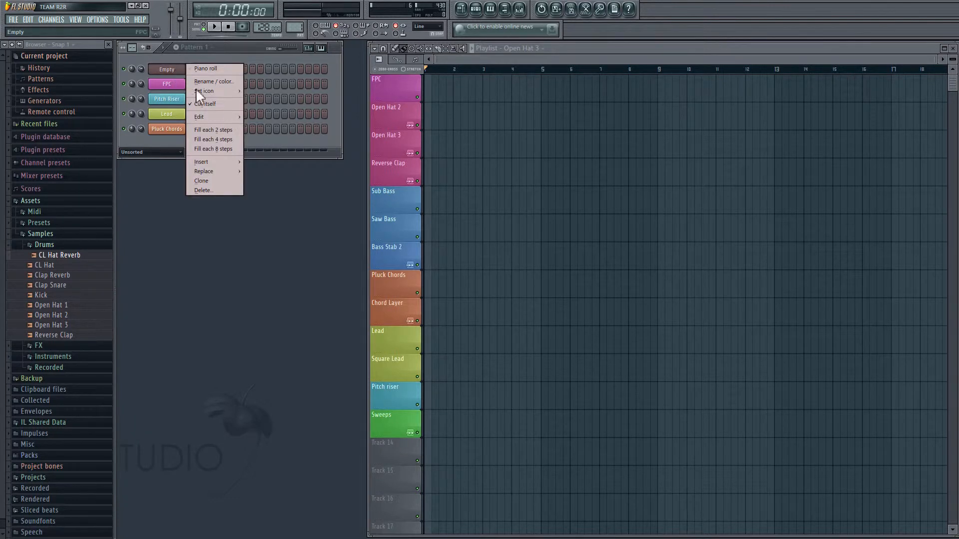
click(210, 191)
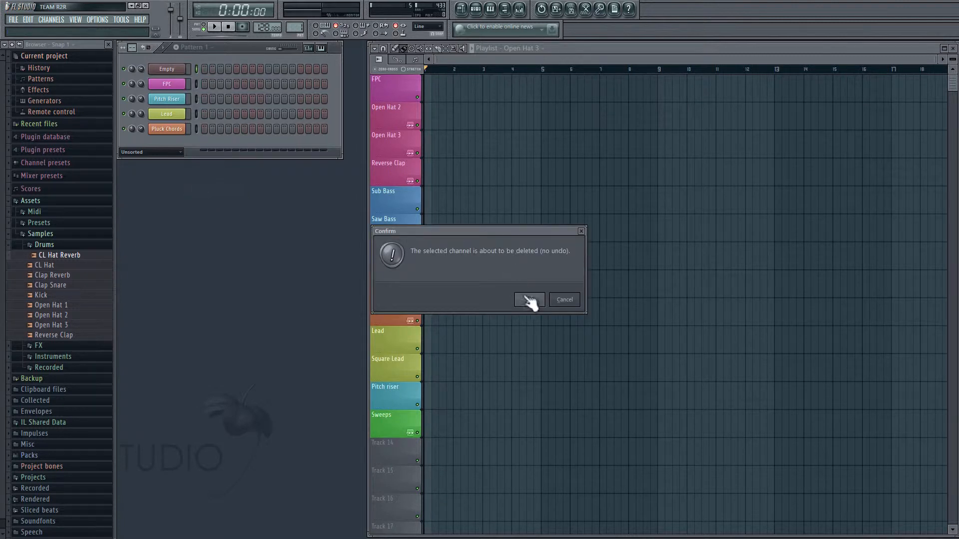
click(528, 304)
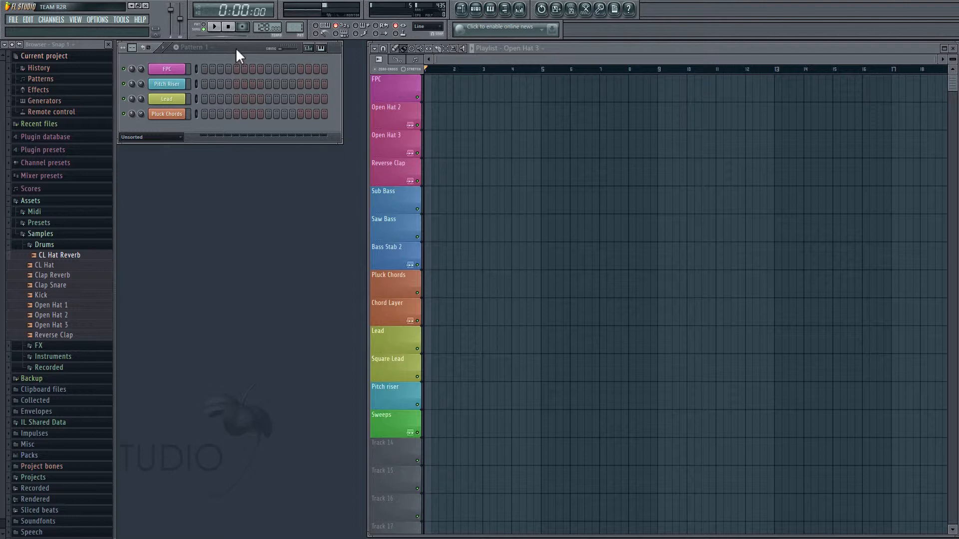
In the FPC channel's piano roll, place Kick notes on all four beats of bar 1 and play back the pattern
right_click(170, 74)
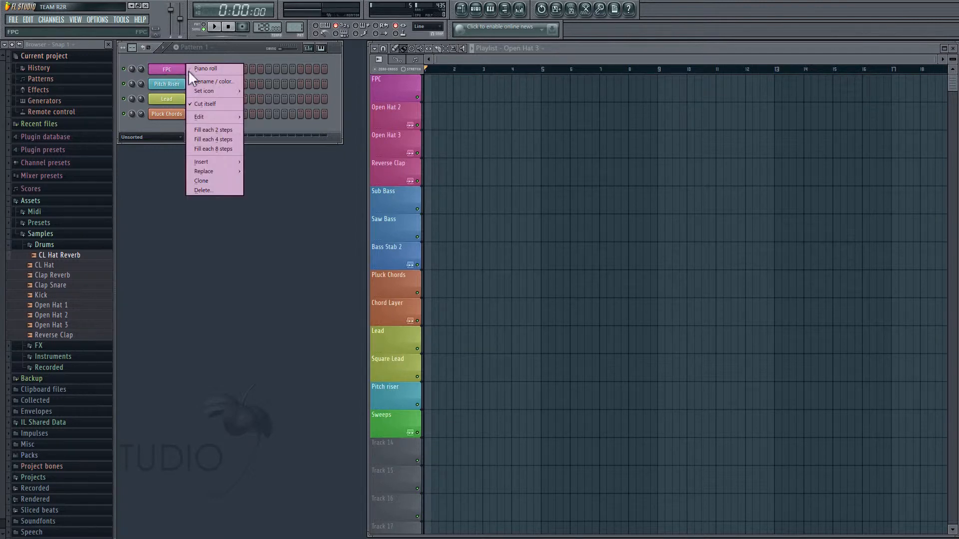
click(206, 68)
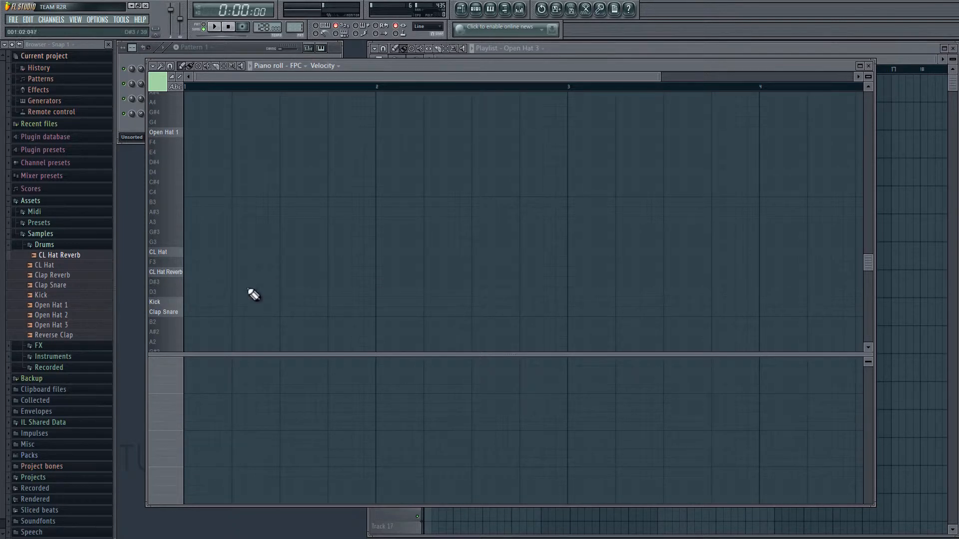
click(194, 302)
click(241, 303)
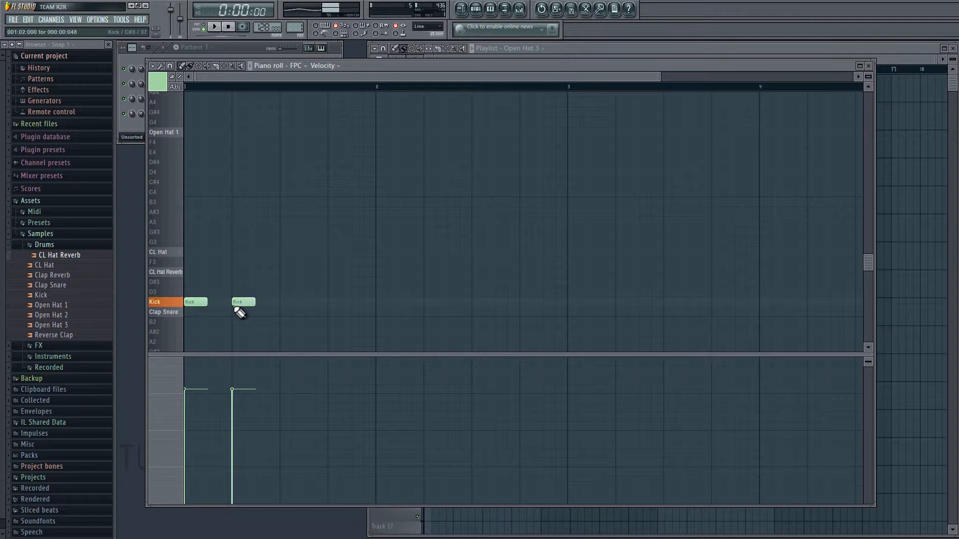
click(282, 303)
click(334, 303)
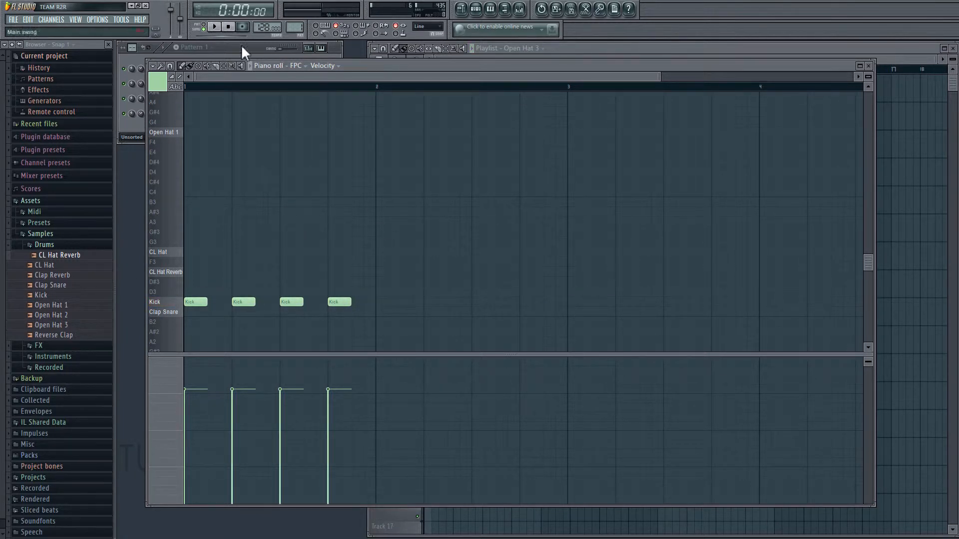
click(214, 26)
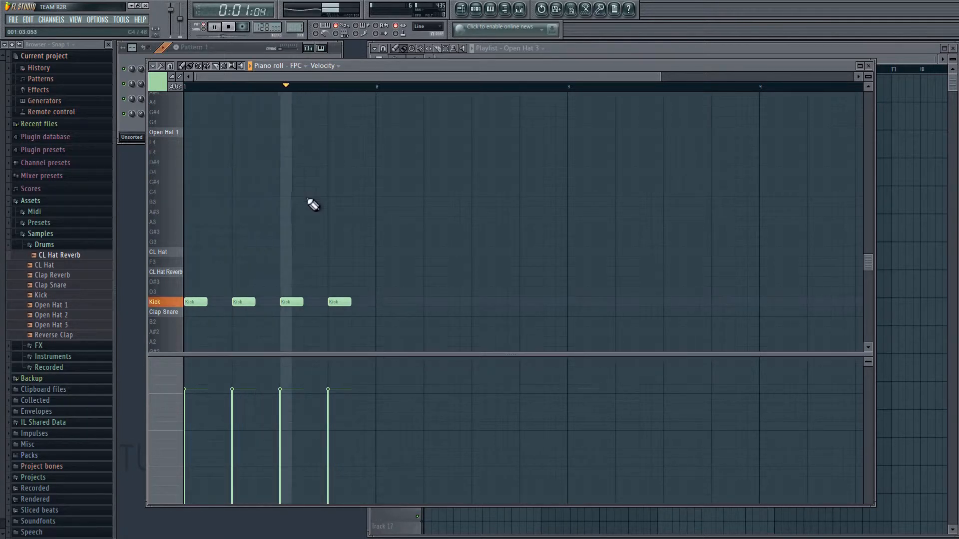
key(space)
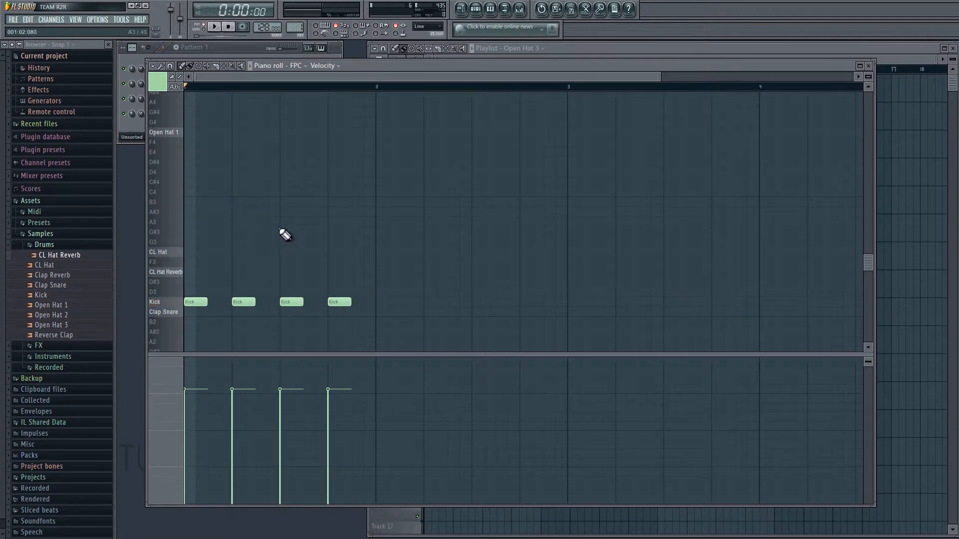
Place Clap Snare notes on beats 2 and 4 of bar 1 and play back the pattern
click(238, 313)
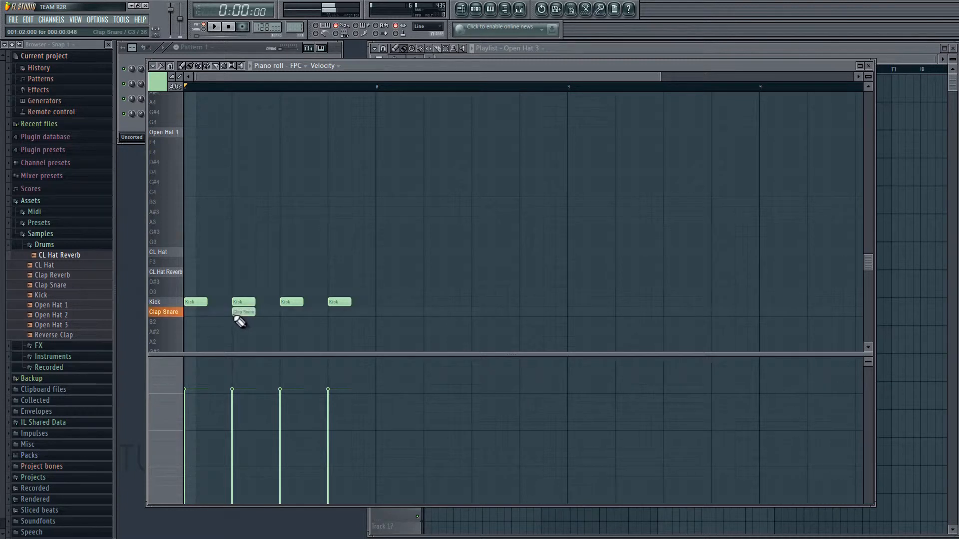
click(334, 312)
key(space)
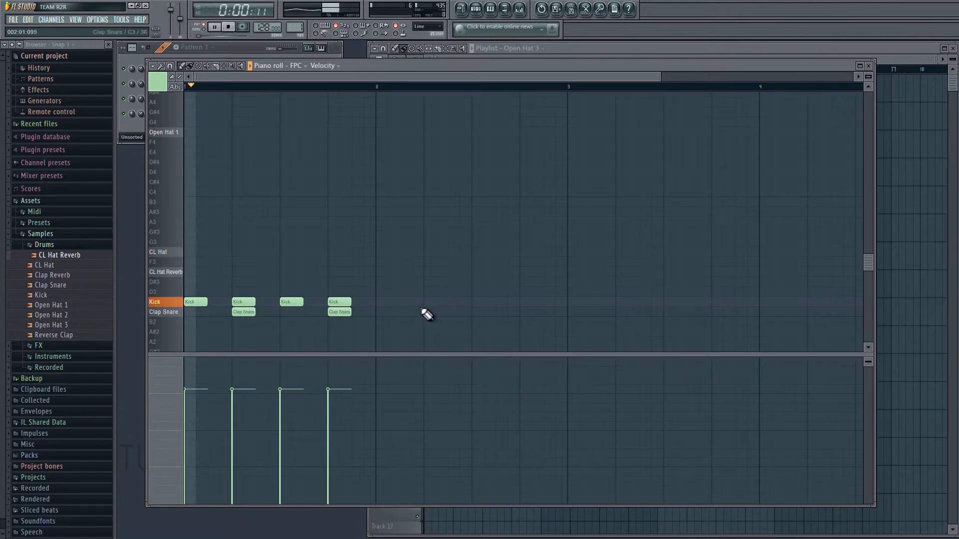
key(space)
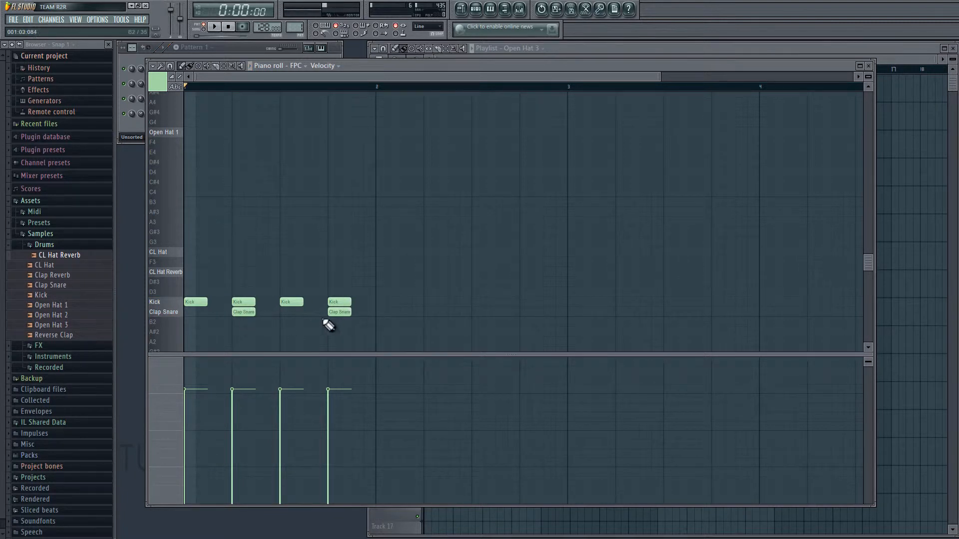
Shift both Clap Snare notes together slightly ahead of the kicks, the first starting at 001:01:083, and check the timing by playback
scroll(215, 333, up, 5)
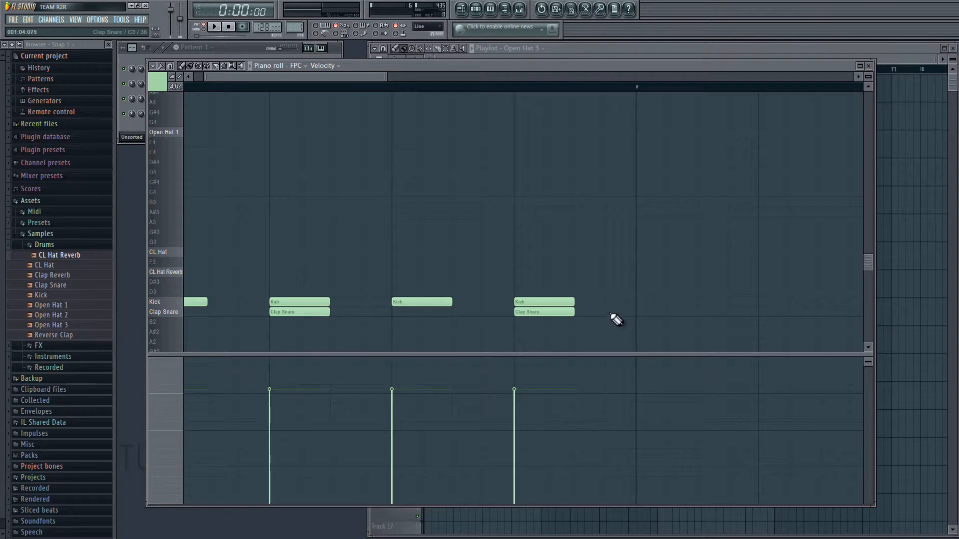
drag(618, 325, 250, 313)
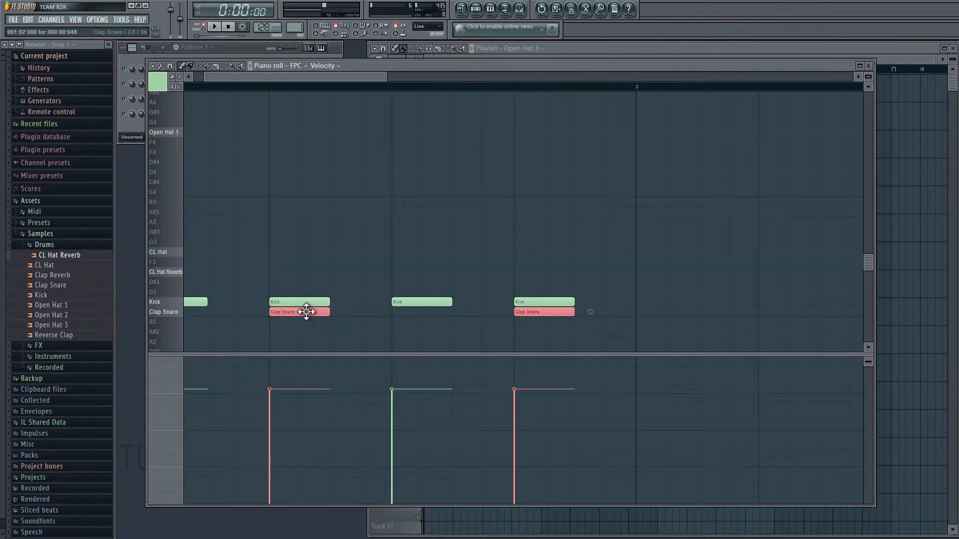
drag(308, 312, 289, 314)
key(space)
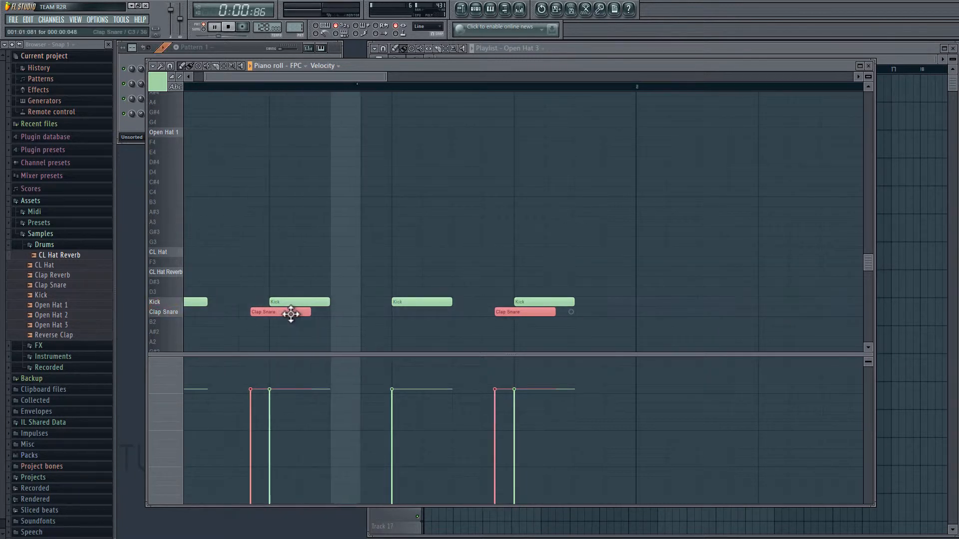
key(space)
drag(291, 313, 293, 314)
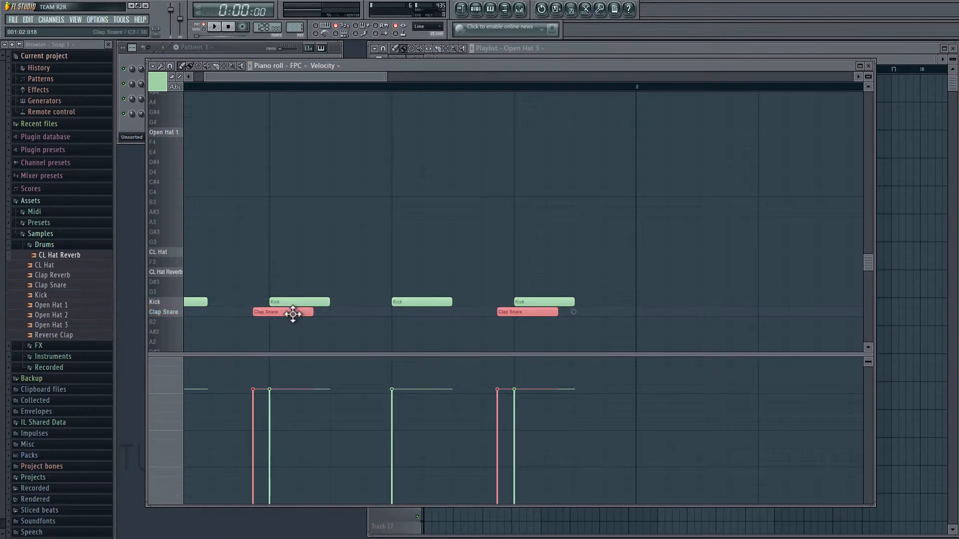
key(space)
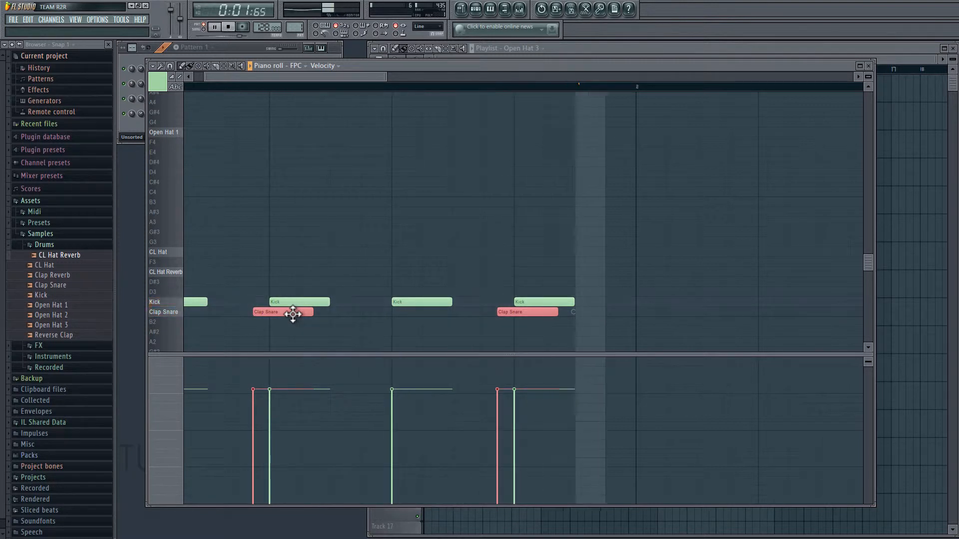
key(space)
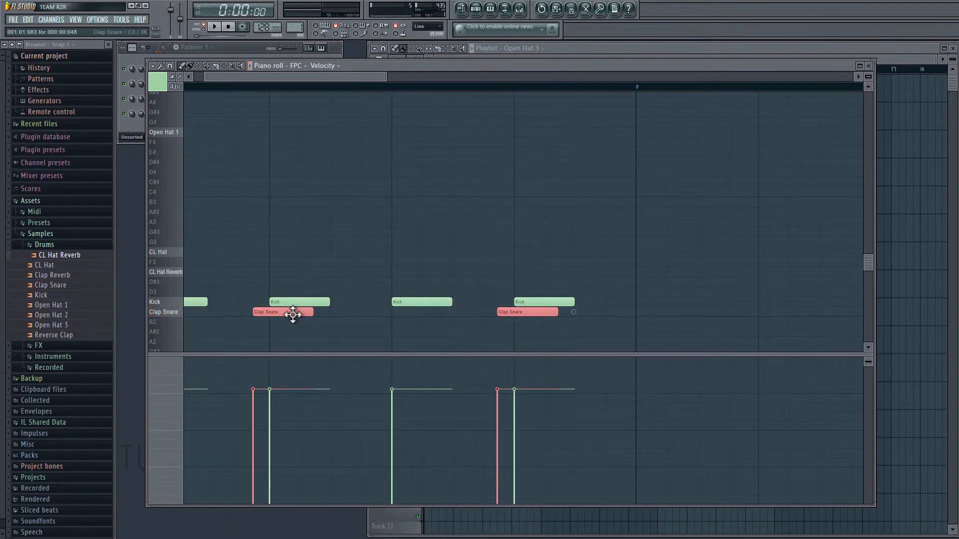
click(243, 49)
click(464, 177)
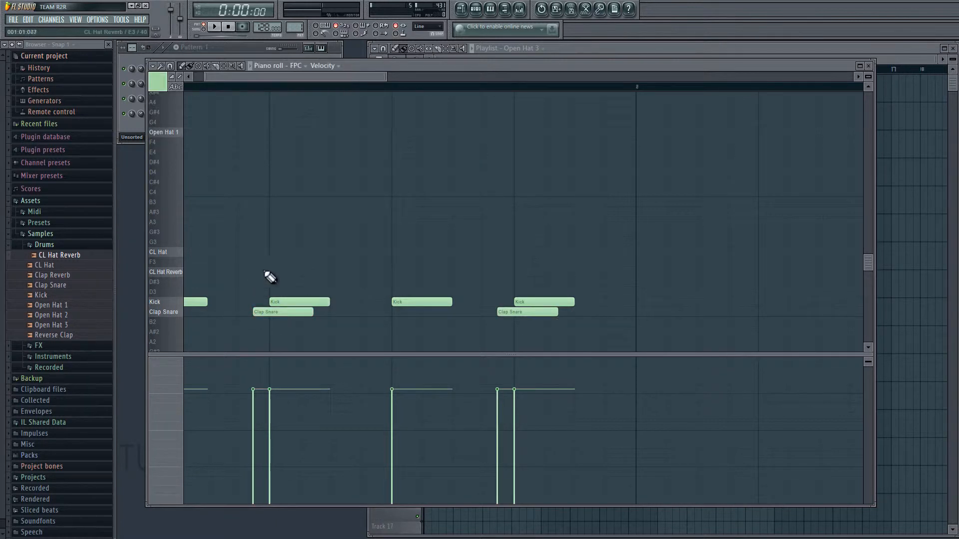
scroll(279, 87, left, 2)
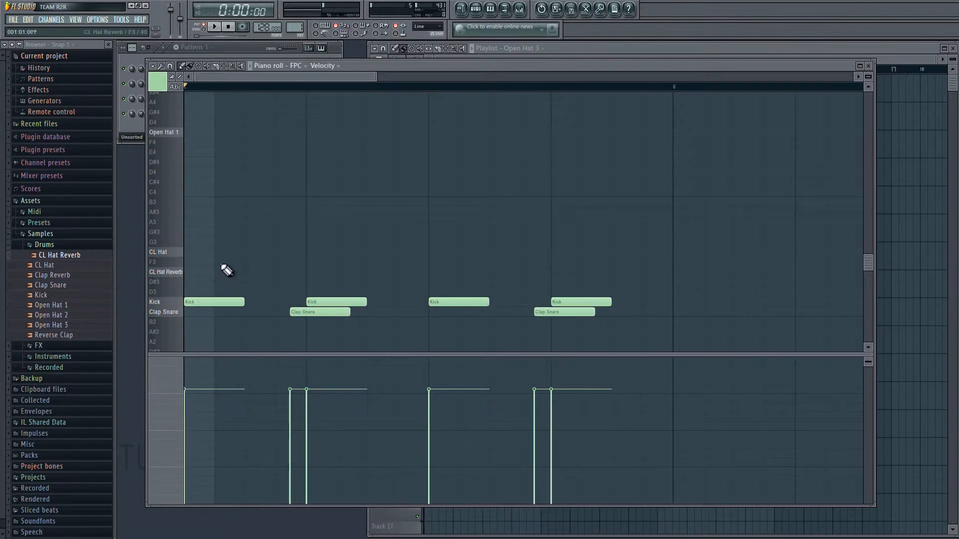
click(192, 272)
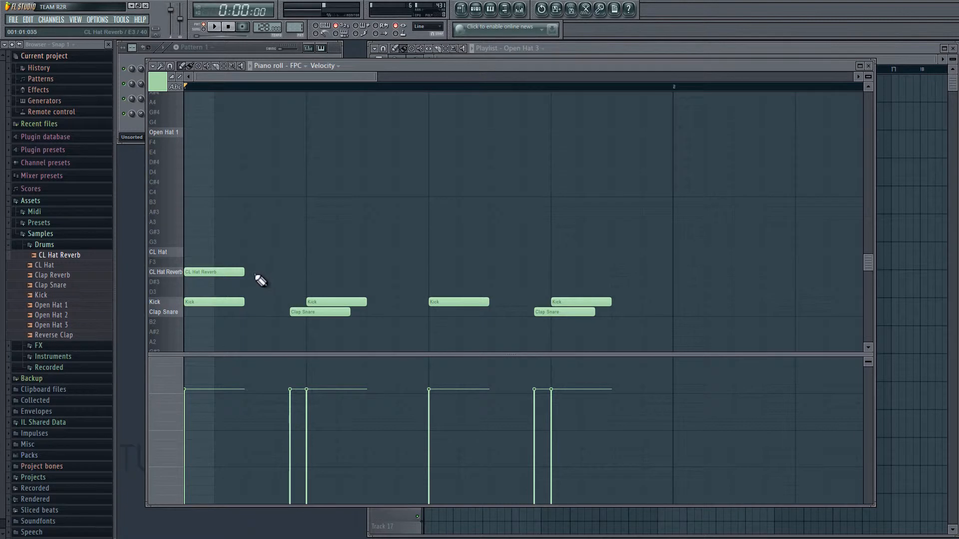
right_click(227, 272)
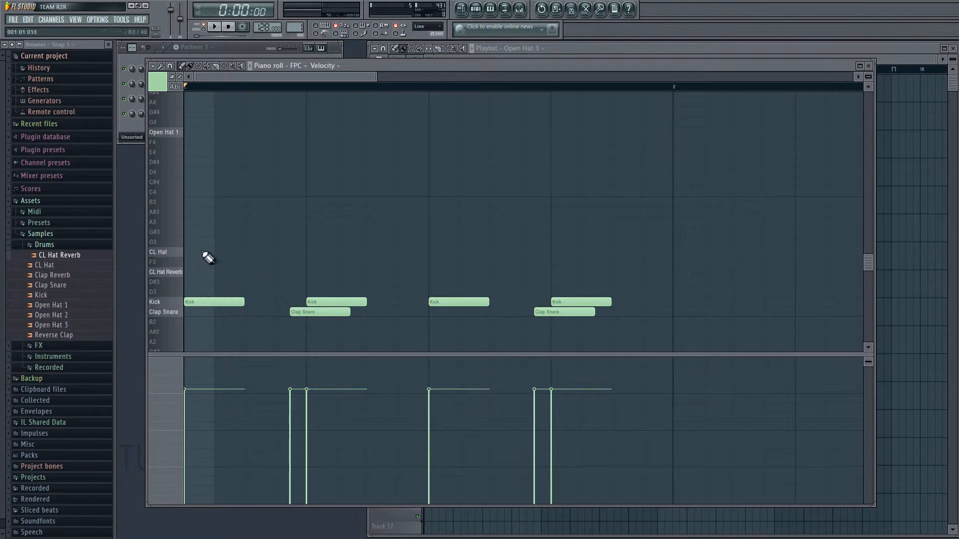
Add two consecutive CL Hat notes filling beat 1, lower the first one's velocity, and play back the pattern
click(194, 253)
click(249, 253)
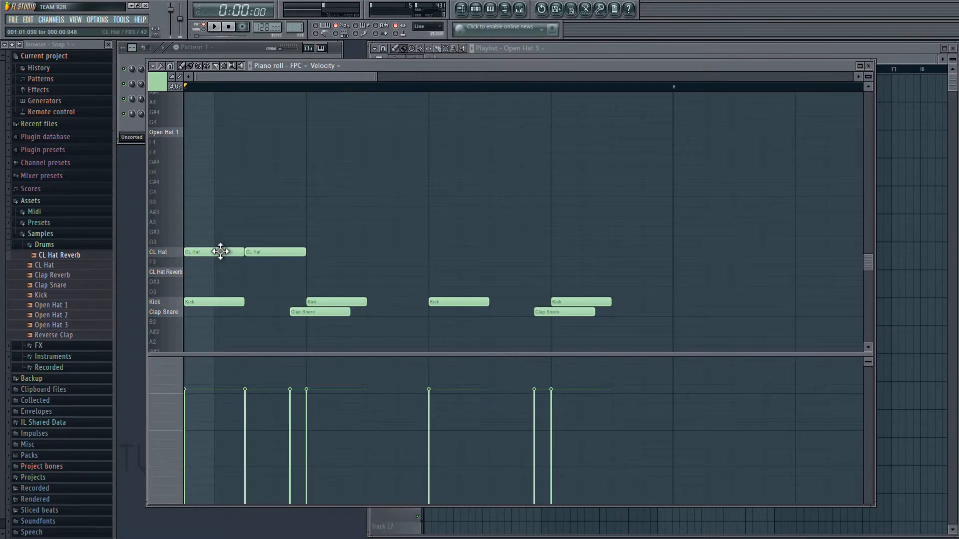
drag(215, 219, 214, 274)
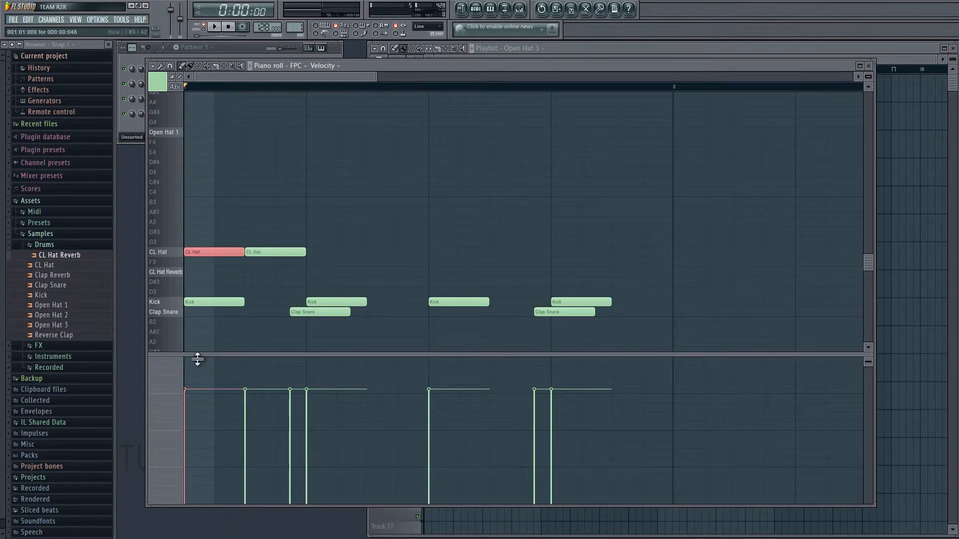
drag(187, 391, 199, 459)
key(space)
key(space)
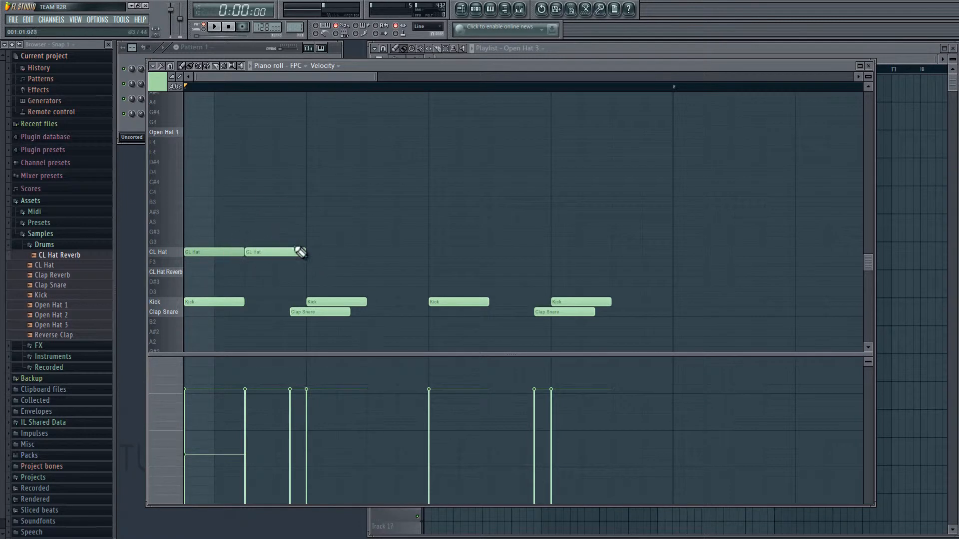
Duplicate the CL Hat pair across beats 2 to 4, delete the surplus copy in bar 2, and play back the pattern
drag(294, 229, 201, 267)
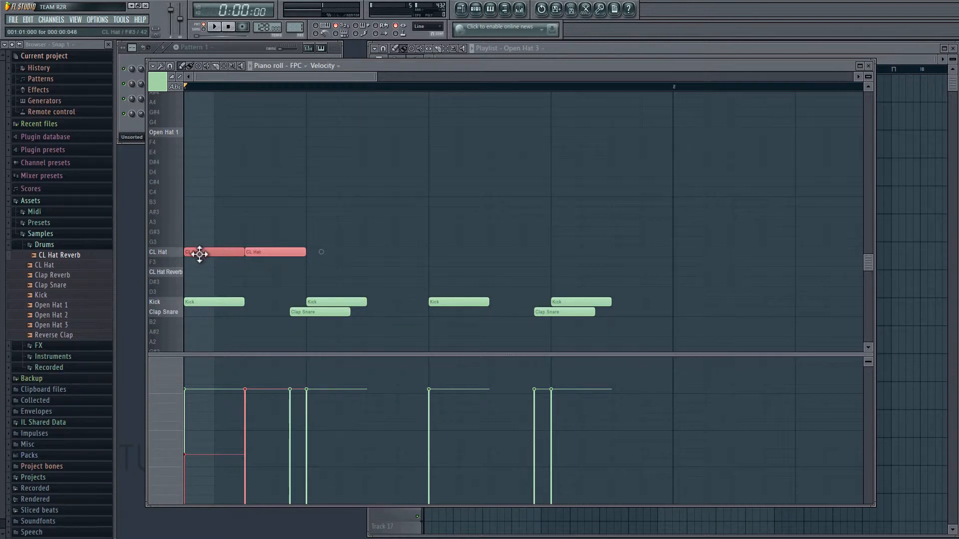
drag(200, 254, 563, 254)
drag(564, 255, 698, 255)
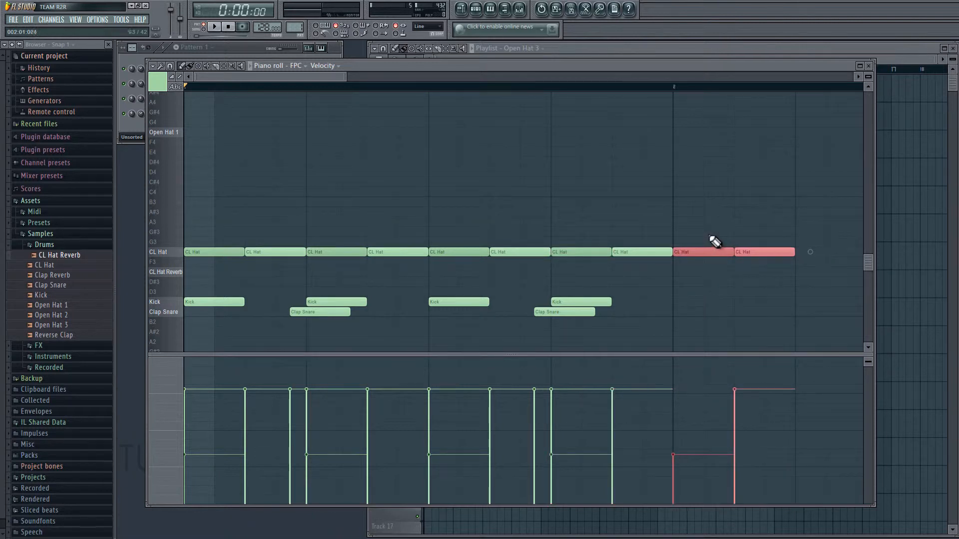
key(Delete)
key(space)
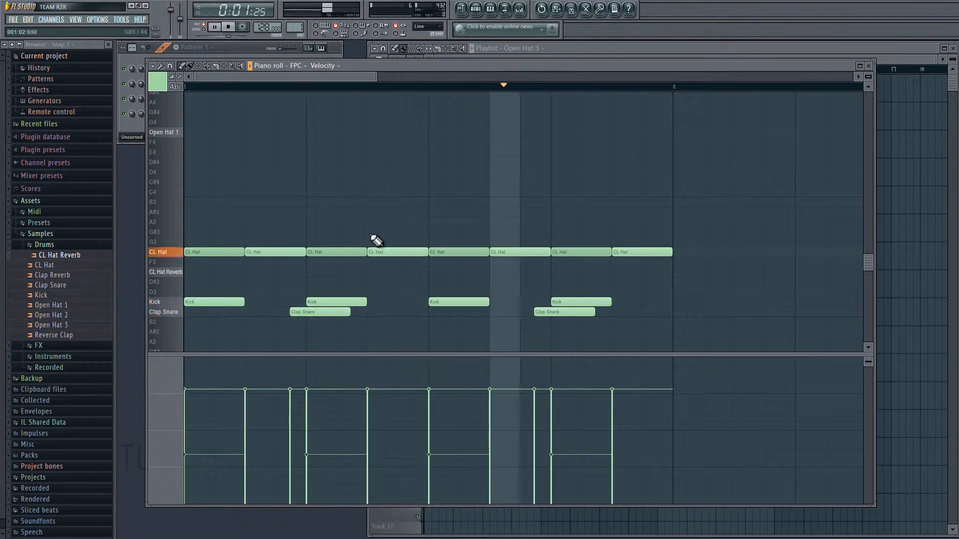
key(space)
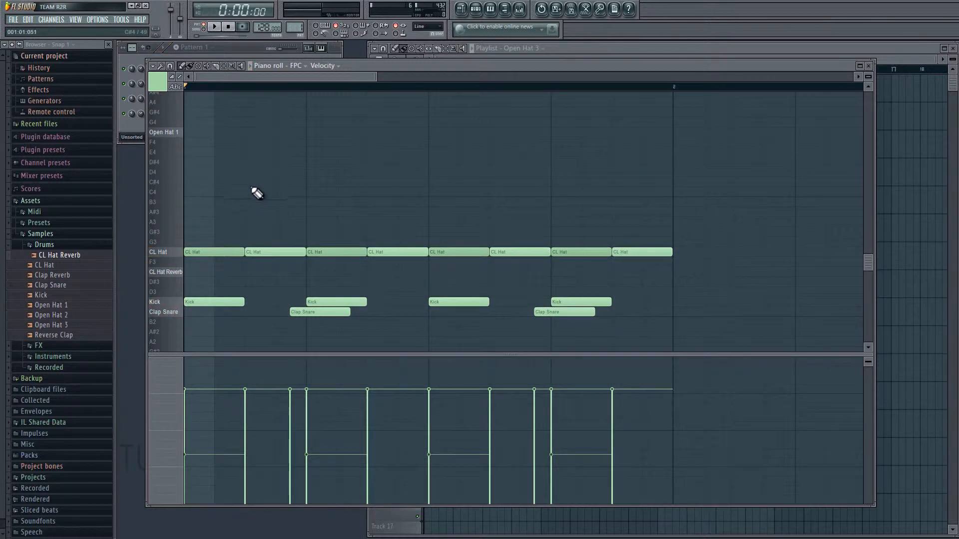
Place an Open Hat 1 note on beat 1 and remove the extra ones tried on beats 2 and 3
click(192, 134)
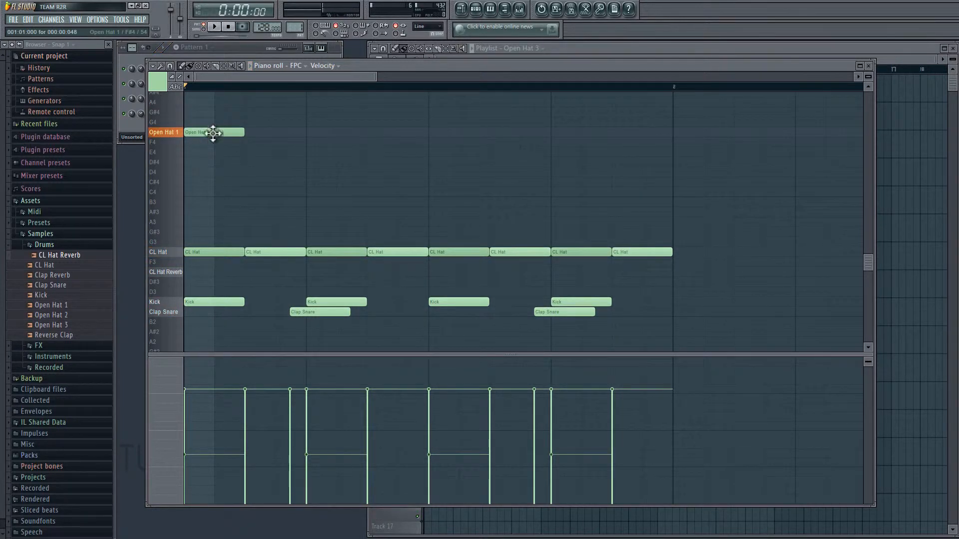
click(313, 134)
click(436, 134)
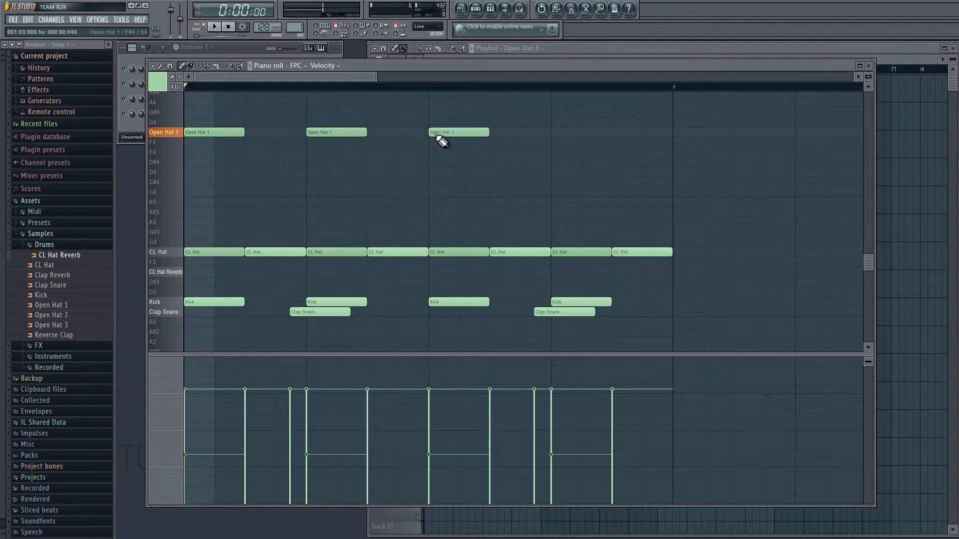
right_click(485, 133)
right_click(358, 133)
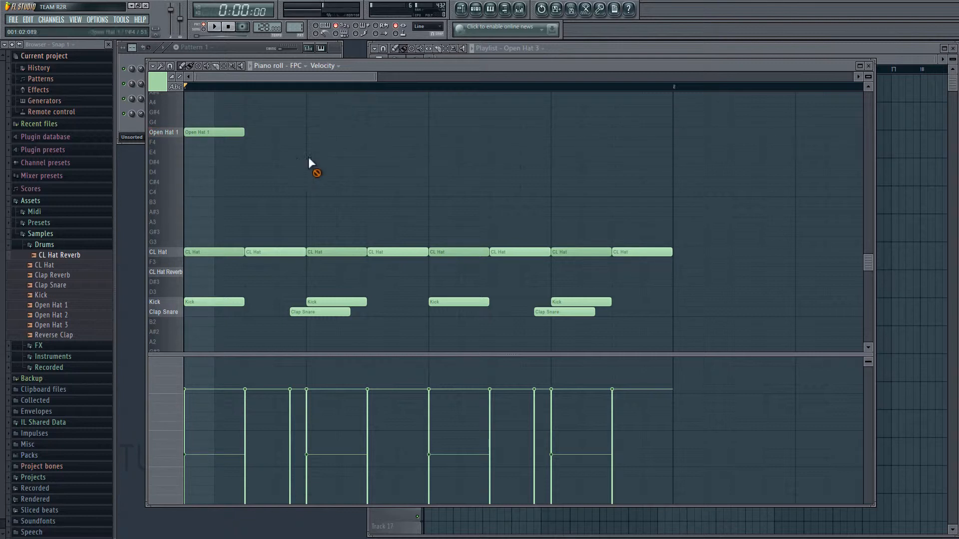
Set the Open Hat 1 note's velocity to 78%, copy it to beats 2, 3 and 4, and play back the pattern
drag(267, 119, 199, 151)
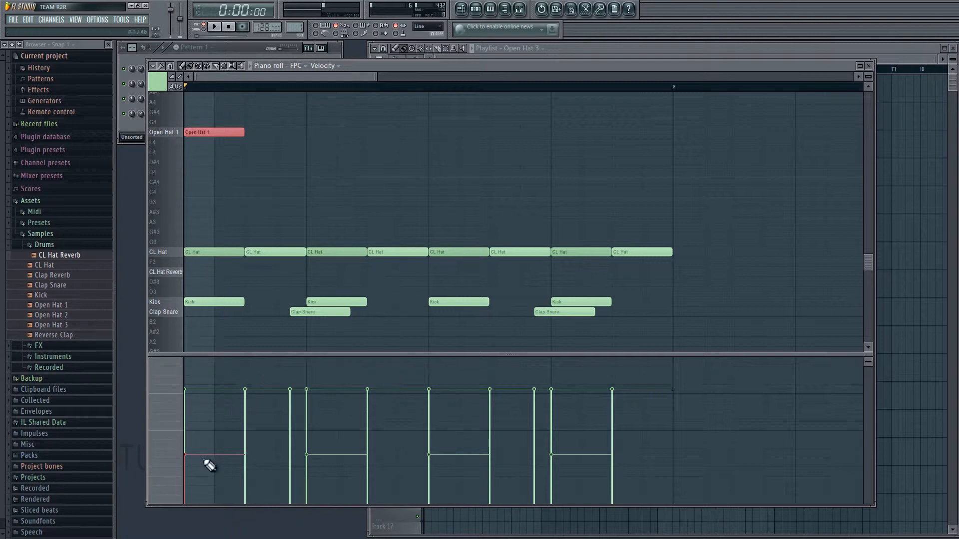
drag(187, 454, 193, 391)
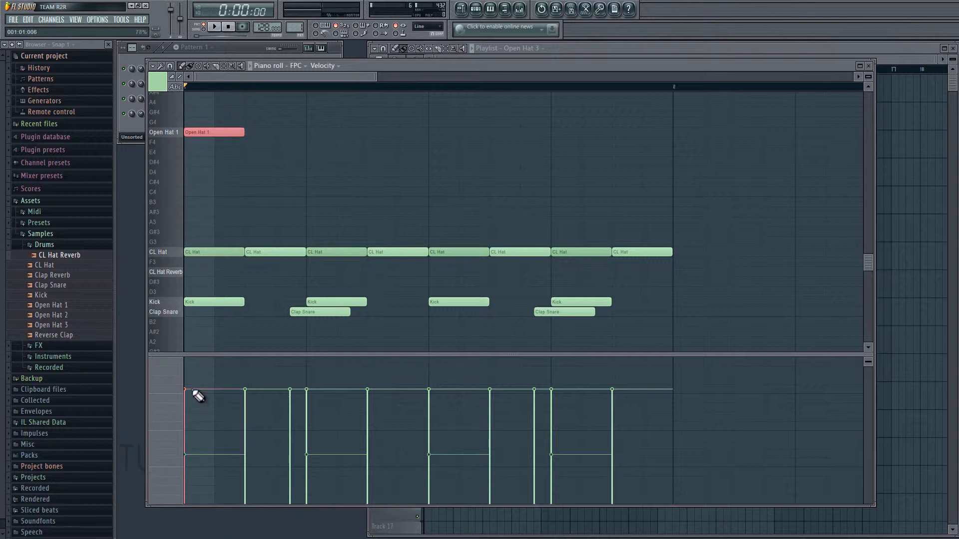
mouse_move(219, 130)
mouse_down()
mouse_move(209, 135)
mouse_move(292, 136)
mouse_move(202, 137)
mouse_up()
drag(309, 135, 438, 133)
drag(507, 132, 567, 135)
key(space)
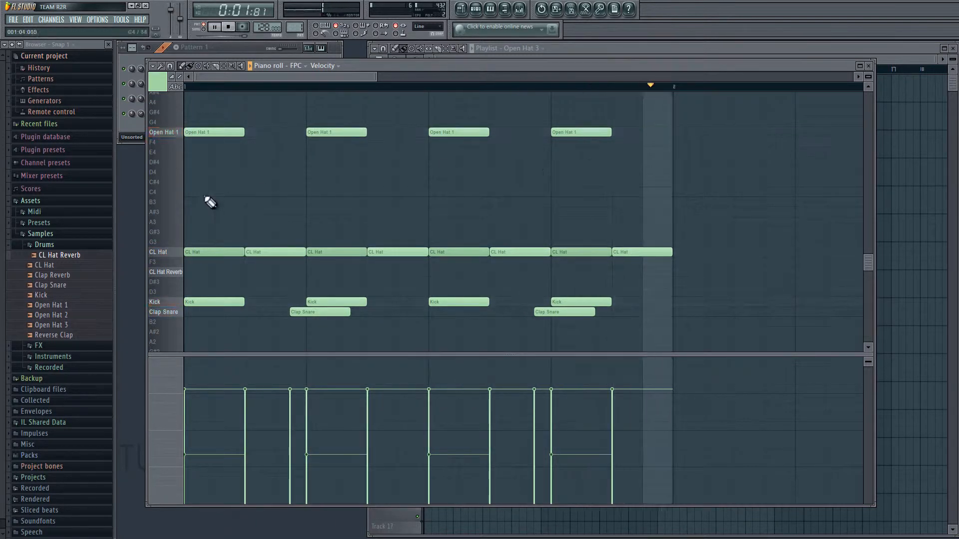
key(space)
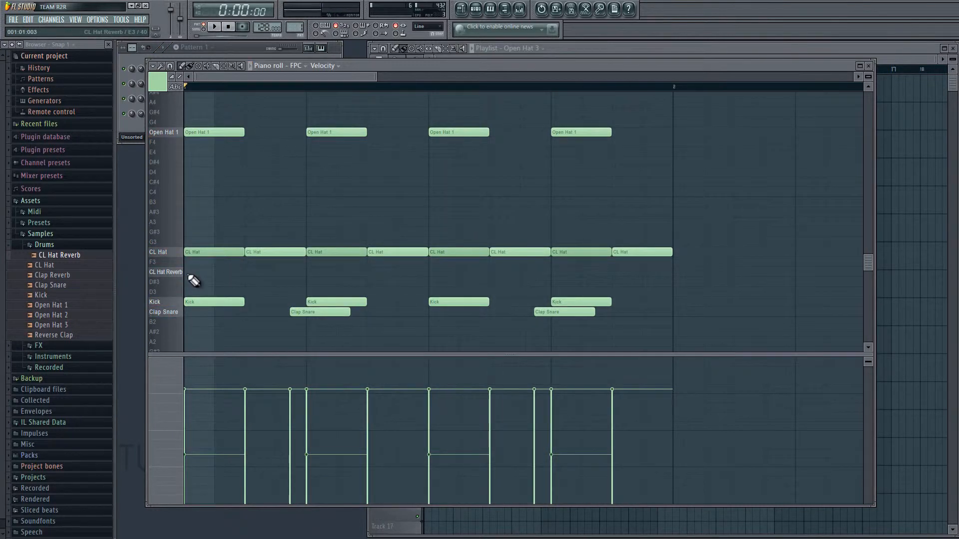
Place CL Hat Reverb notes on all four beats of bar 1 and play back the full drum pattern
click(192, 272)
click(312, 272)
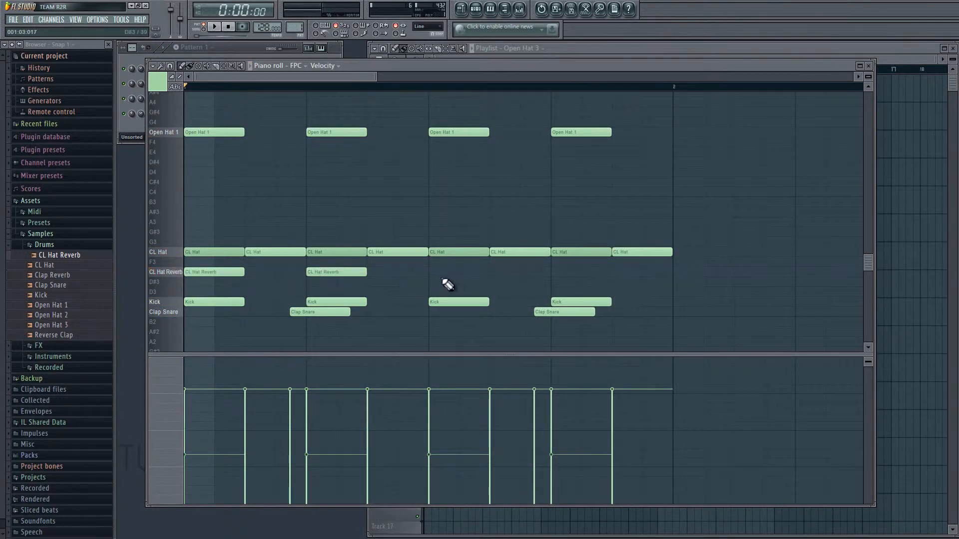
click(439, 272)
click(557, 272)
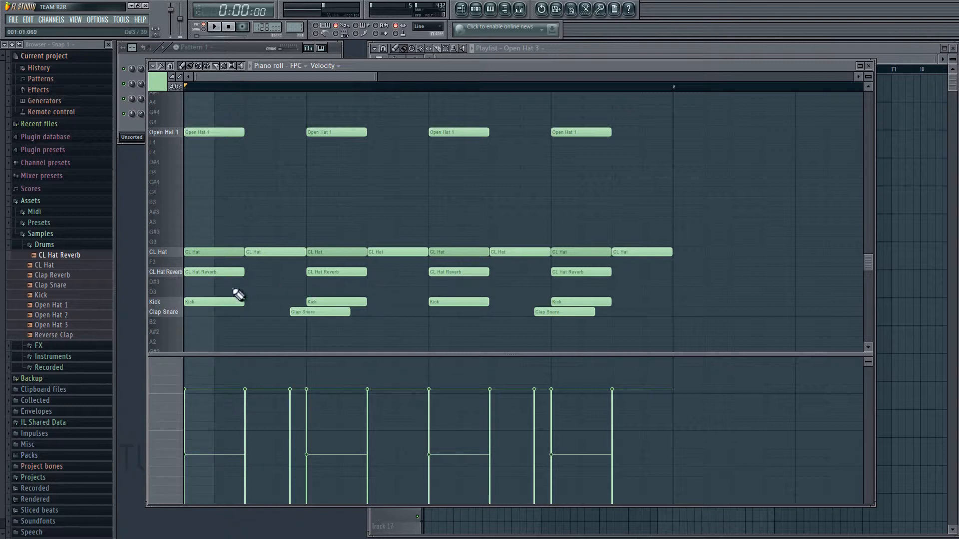
key(space)
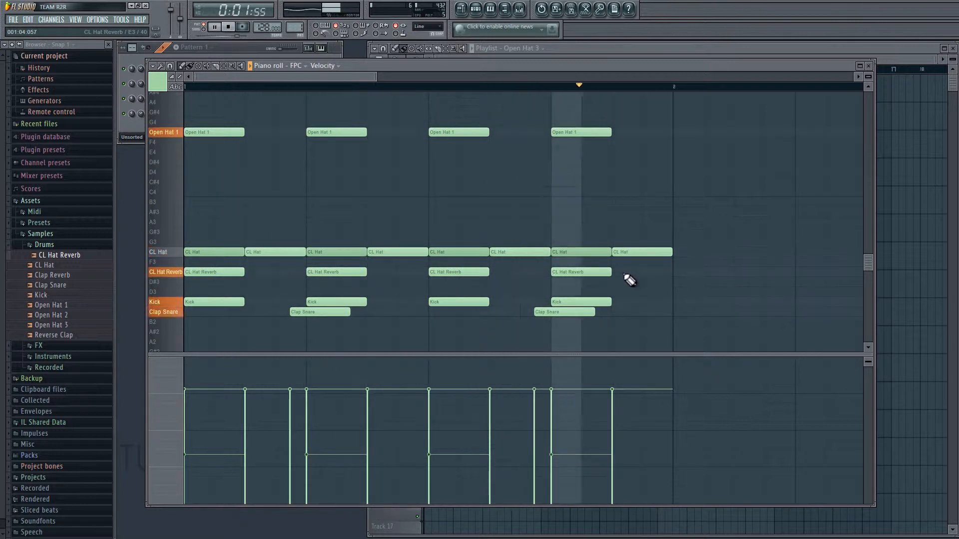
key(space)
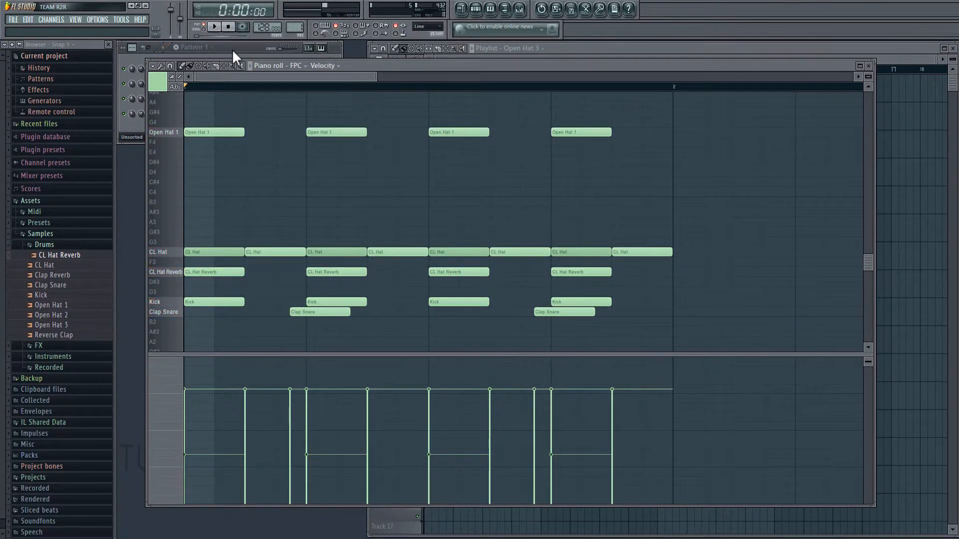
Open the FPC plugin, audition the Clap Snare, CL Hat and CL Hat Reverb pads to check their layer settings, and play back the pattern
click(245, 47)
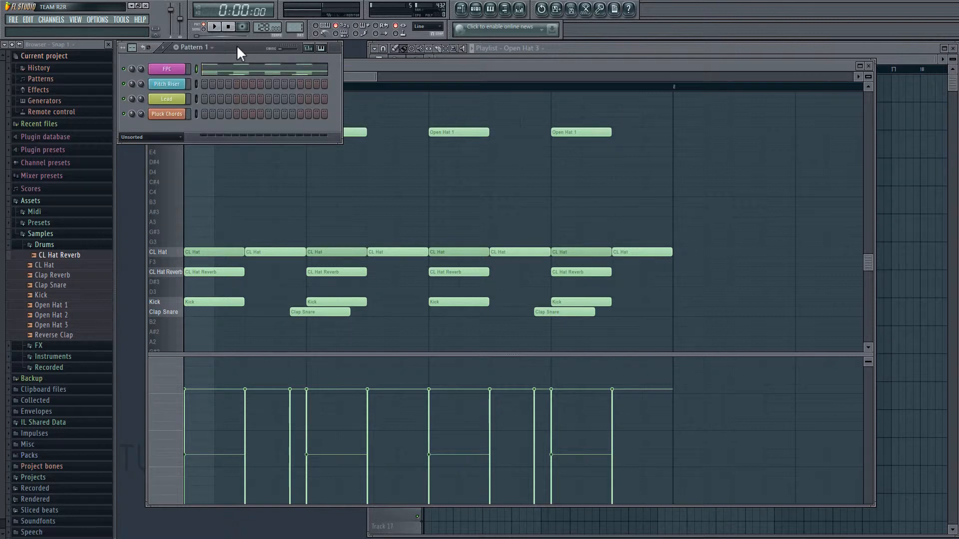
click(176, 71)
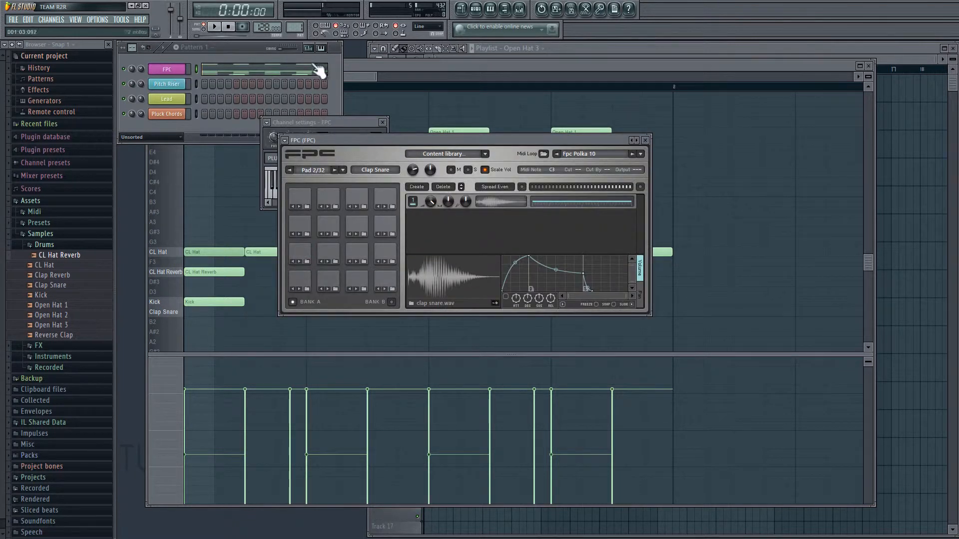
drag(379, 141, 410, 156)
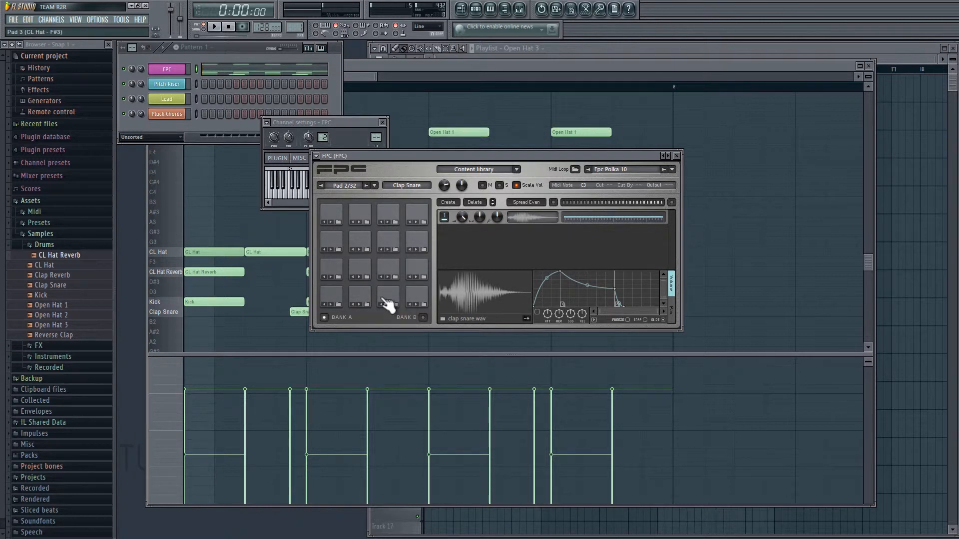
click(366, 300)
click(391, 304)
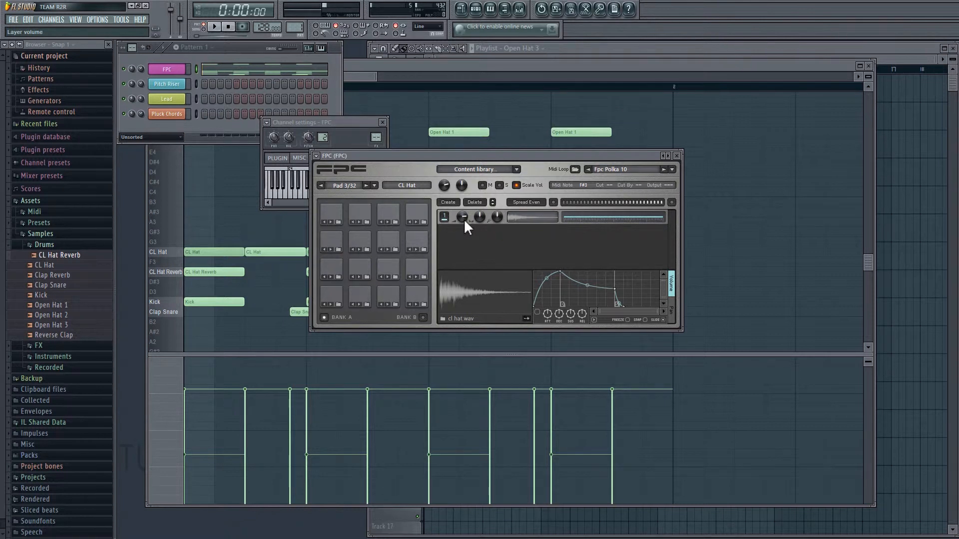
click(335, 270)
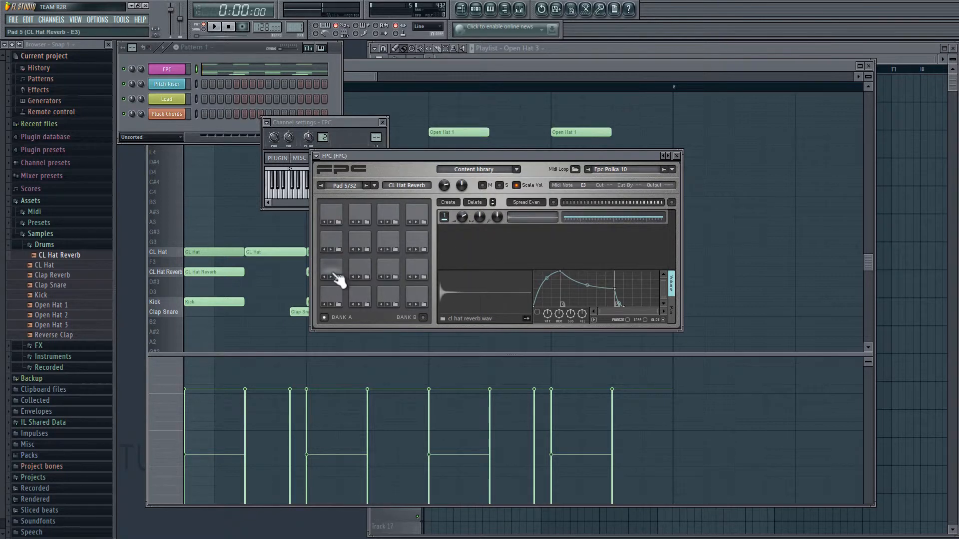
click(417, 295)
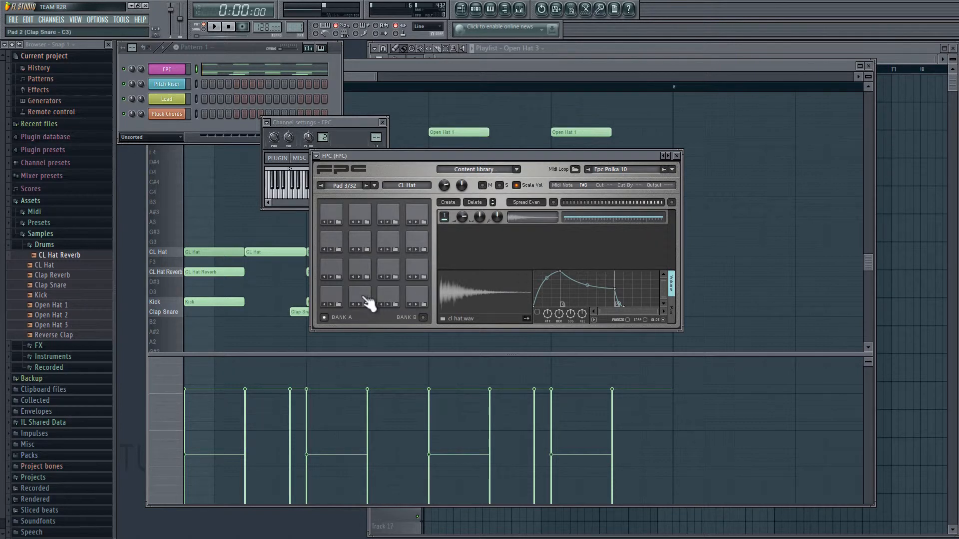
click(360, 295)
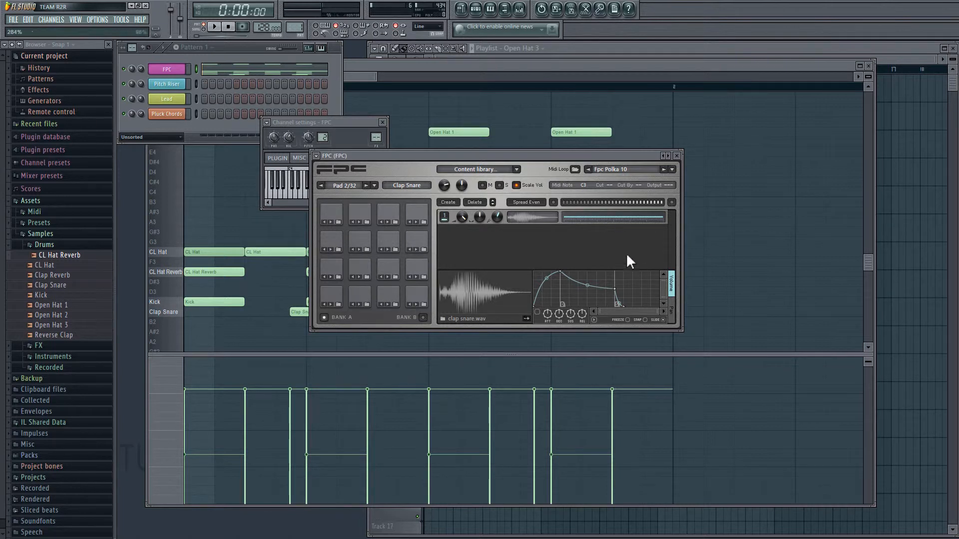
key(space)
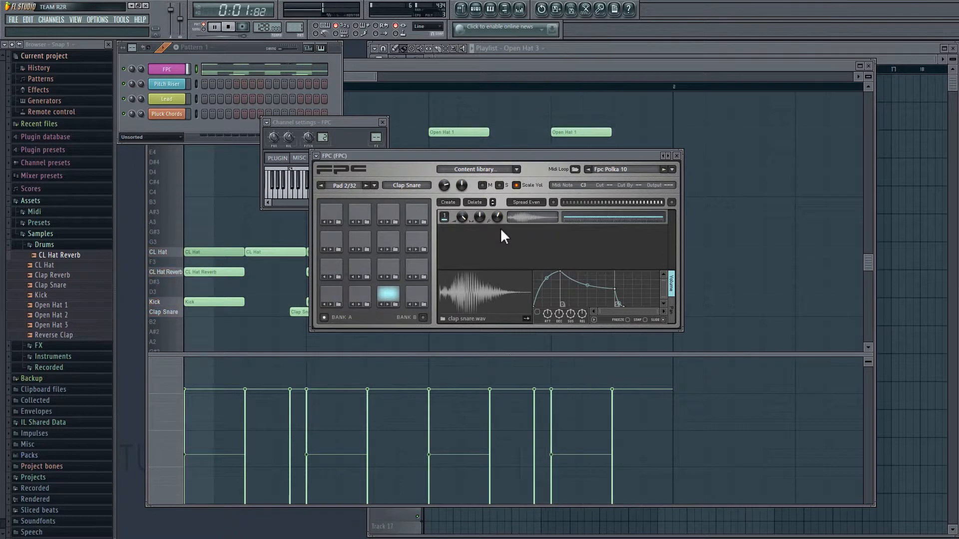
key(space)
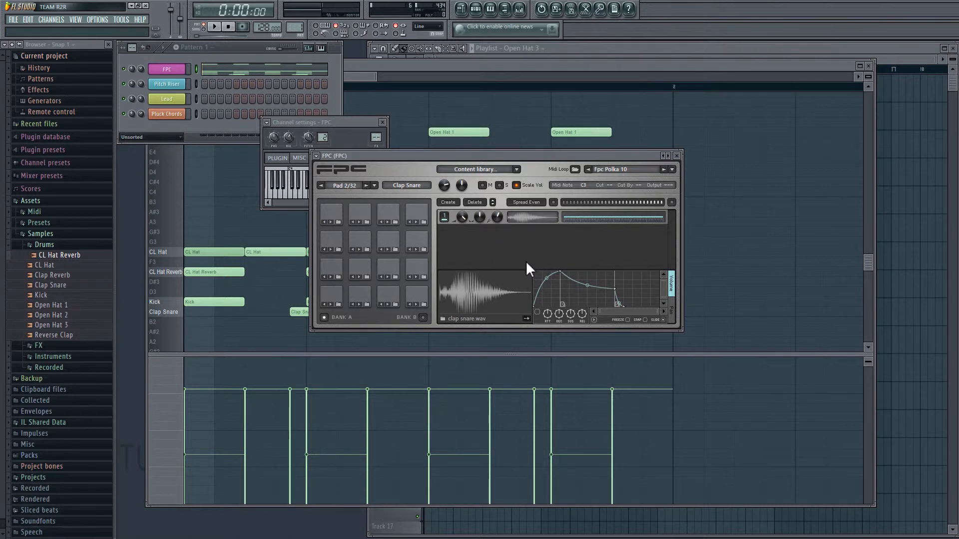
Enable the volume envelope on the Open Hat 1 pad and reduce its attack to 0%
click(392, 300)
click(421, 300)
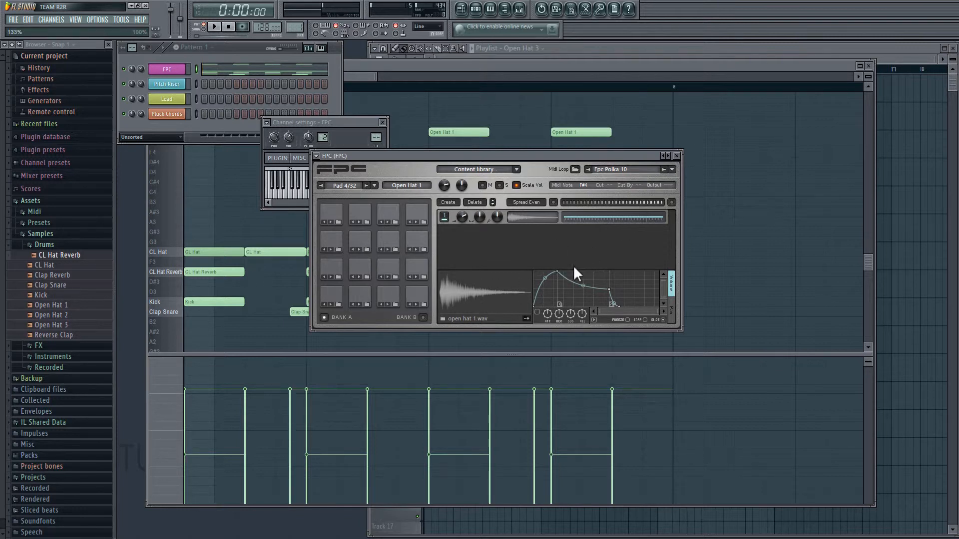
click(538, 313)
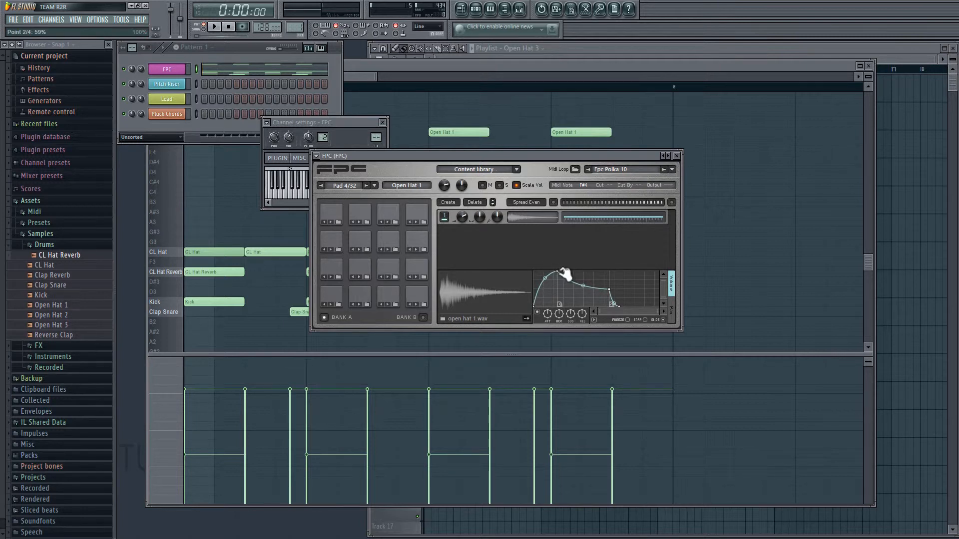
drag(562, 272, 532, 271)
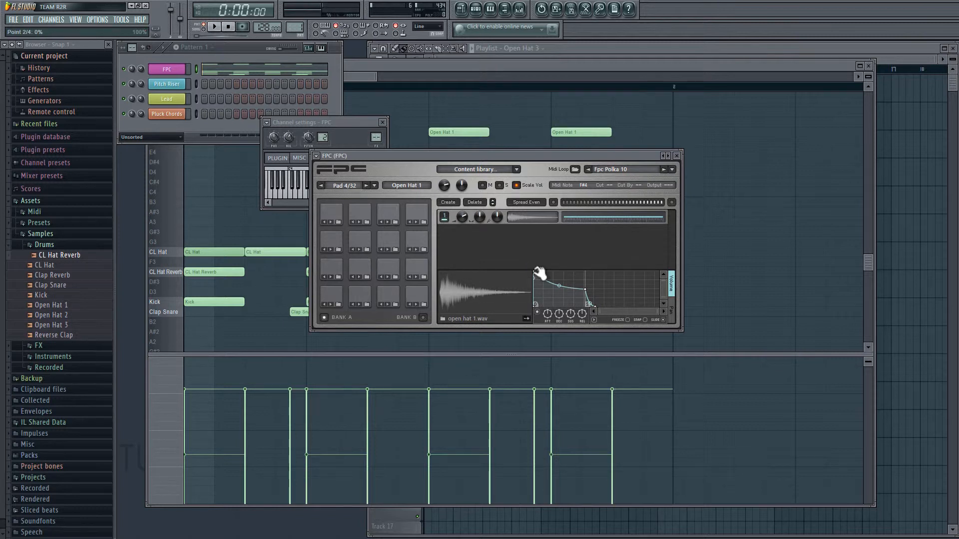
Try longer attack times on the Open Hat 1 volume envelope and preview the sample
drag(539, 272, 582, 270)
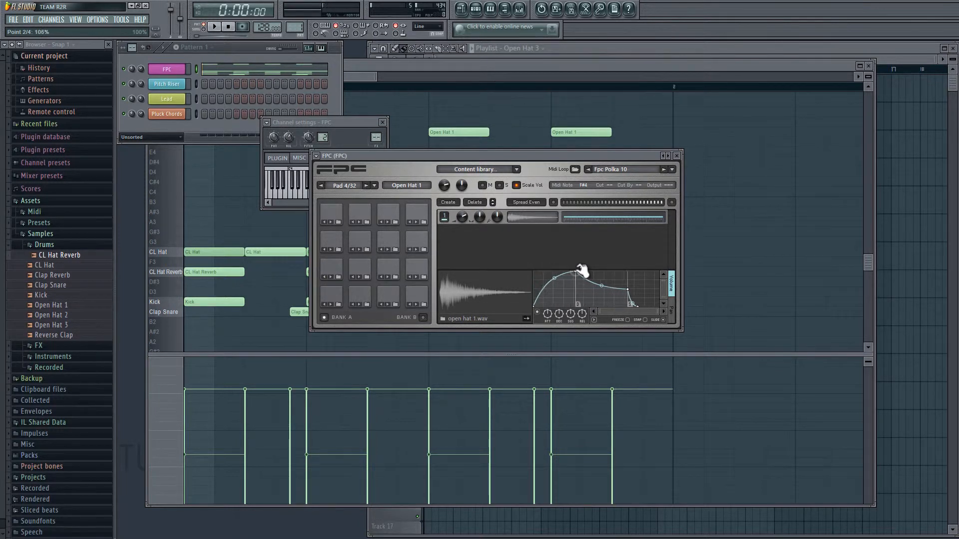
click(464, 301)
click(464, 301)
drag(582, 274, 594, 271)
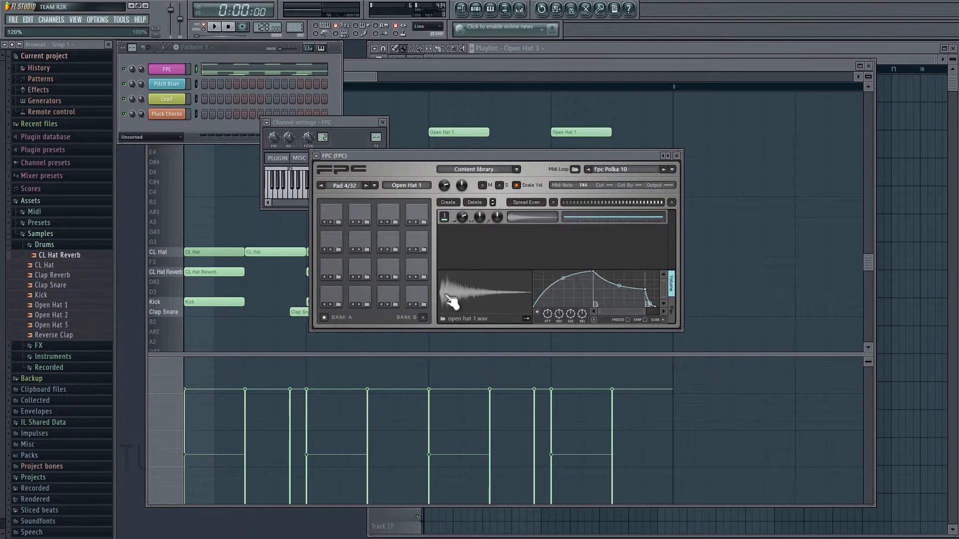
click(455, 300)
Bring the Open Hat 1 envelope attack to 0%, shorten its decay with a lower sustain level, and preview the sample
drag(592, 271, 534, 272)
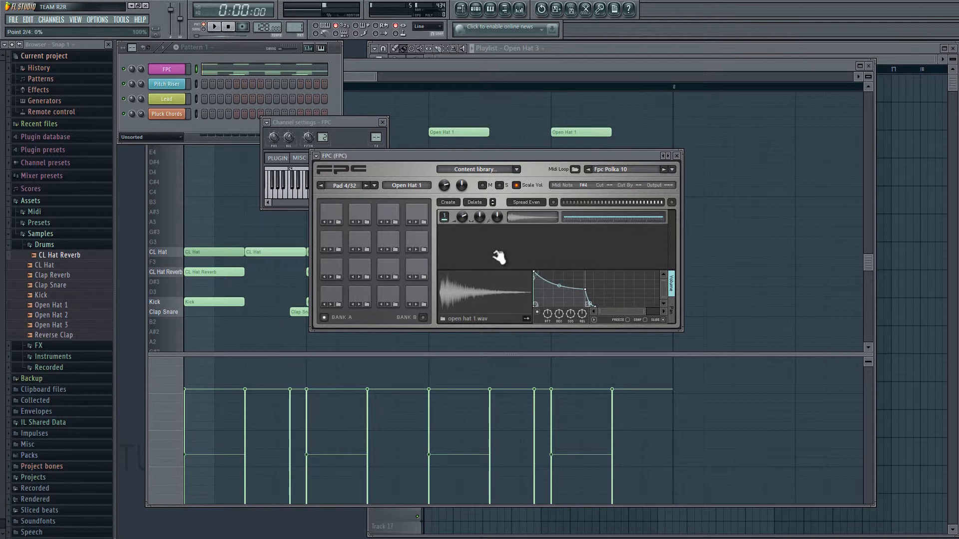
click(455, 299)
click(452, 295)
click(453, 294)
drag(589, 291, 574, 298)
click(488, 300)
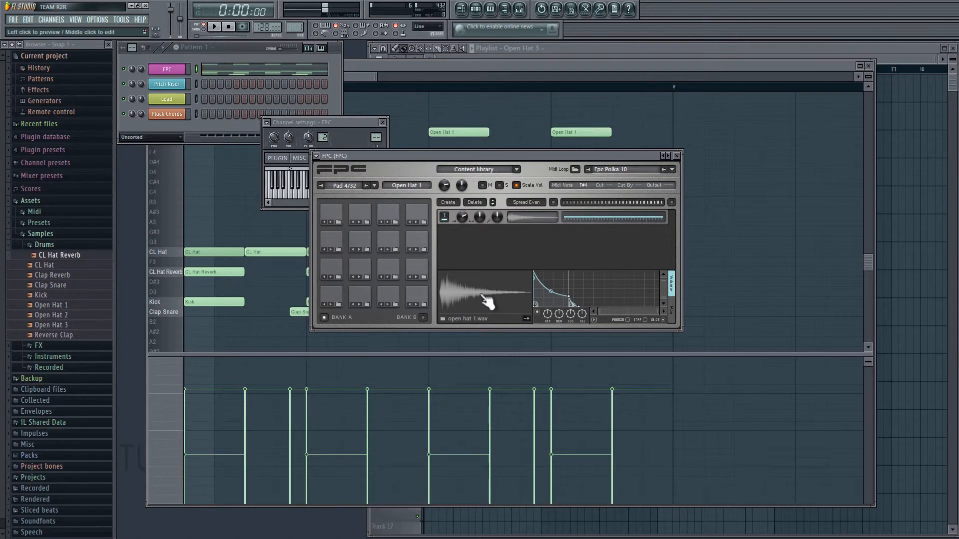
click(487, 302)
click(488, 301)
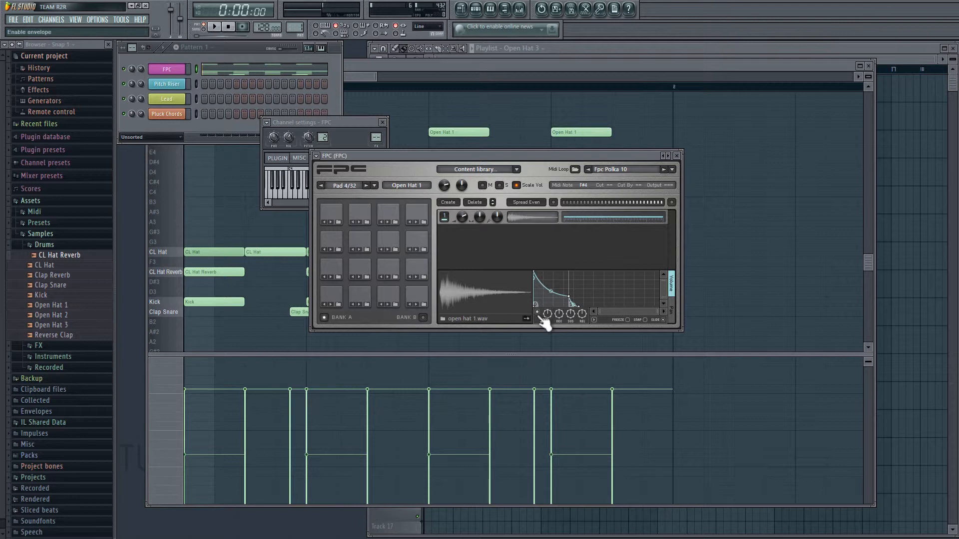
Compare the Open Hat 1 sample with its volume envelope disabled and enabled, and play back the pattern
click(478, 297)
click(477, 298)
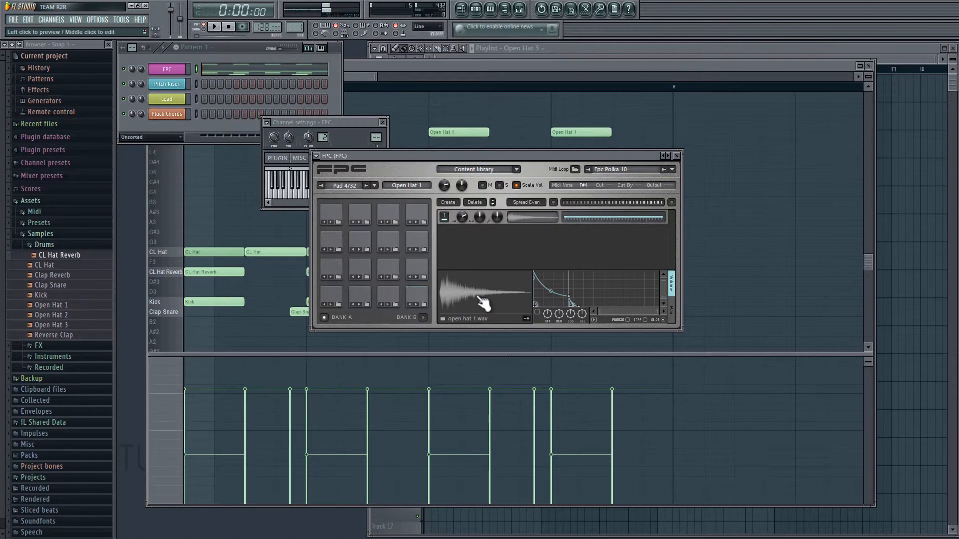
click(478, 298)
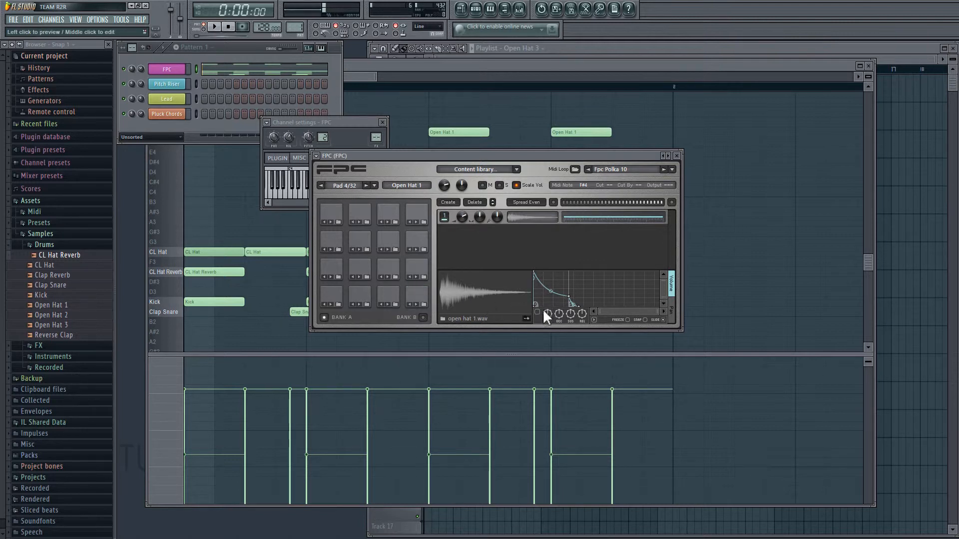
click(478, 300)
click(478, 299)
click(478, 299)
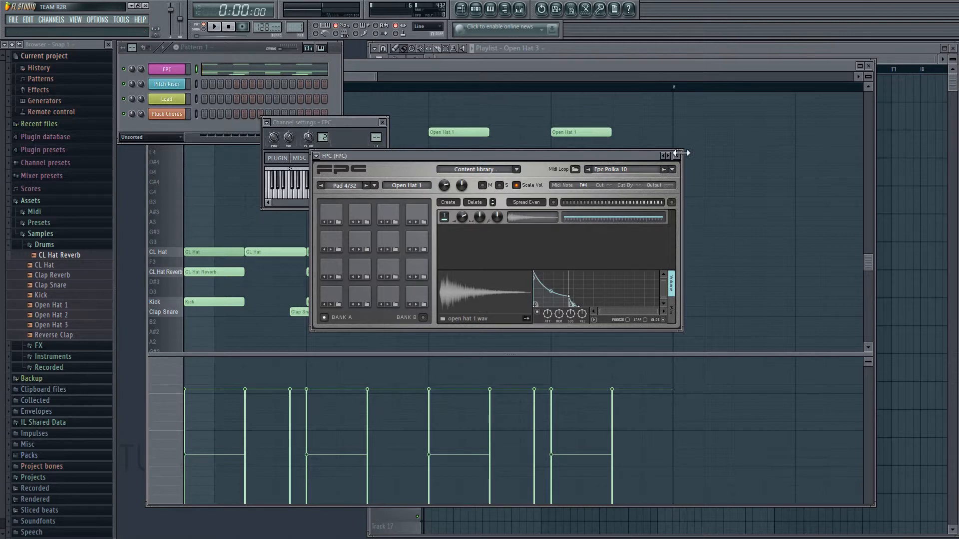
key(space)
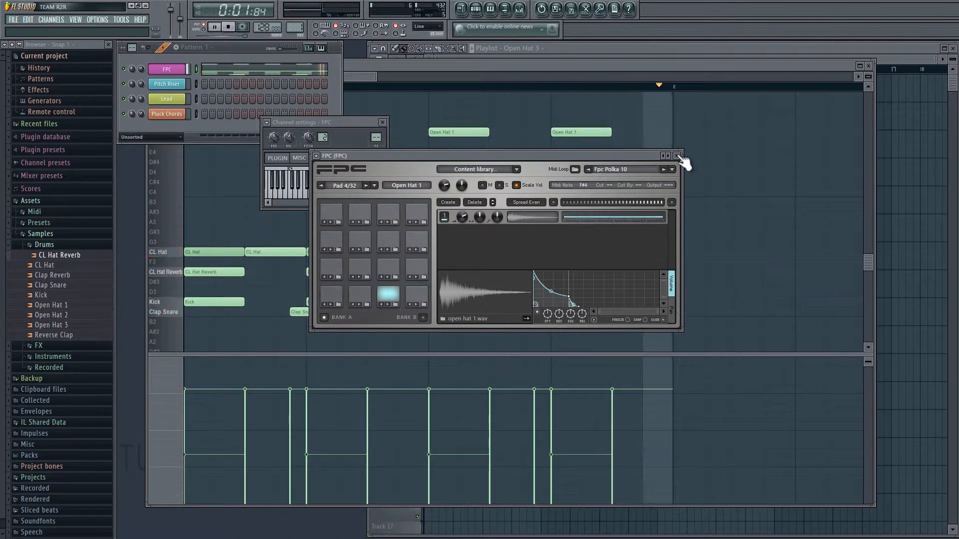
key(space)
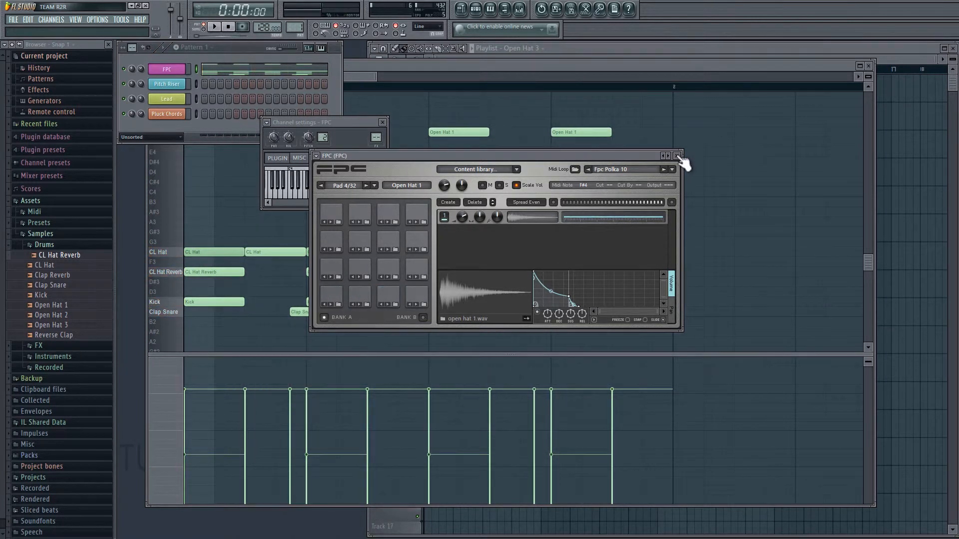
Close the FPC plugin, the piano roll and the FPC channel settings
click(678, 156)
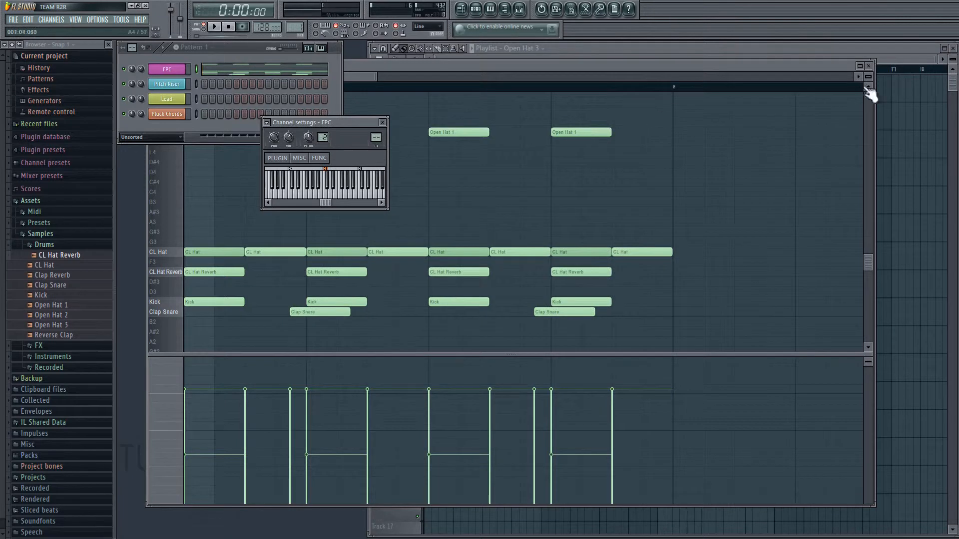
click(868, 66)
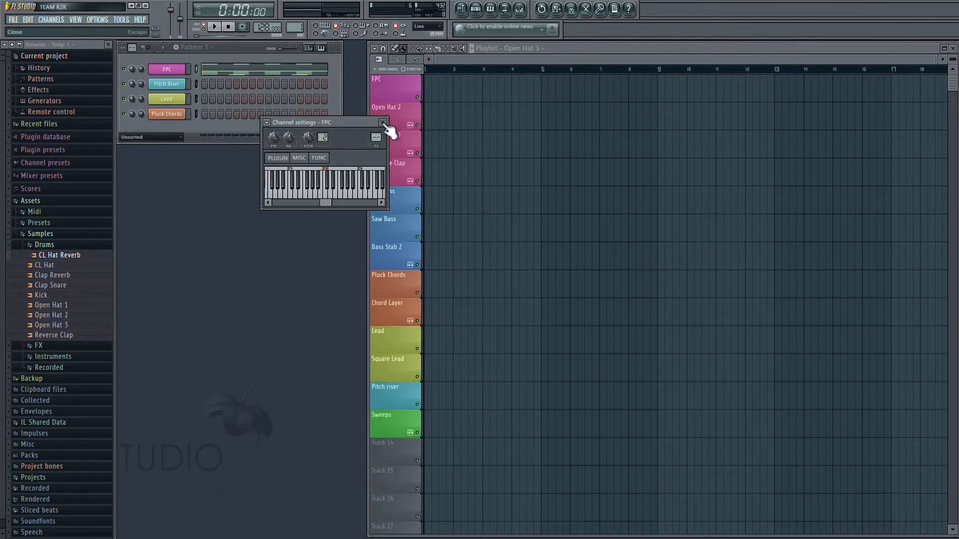
click(383, 123)
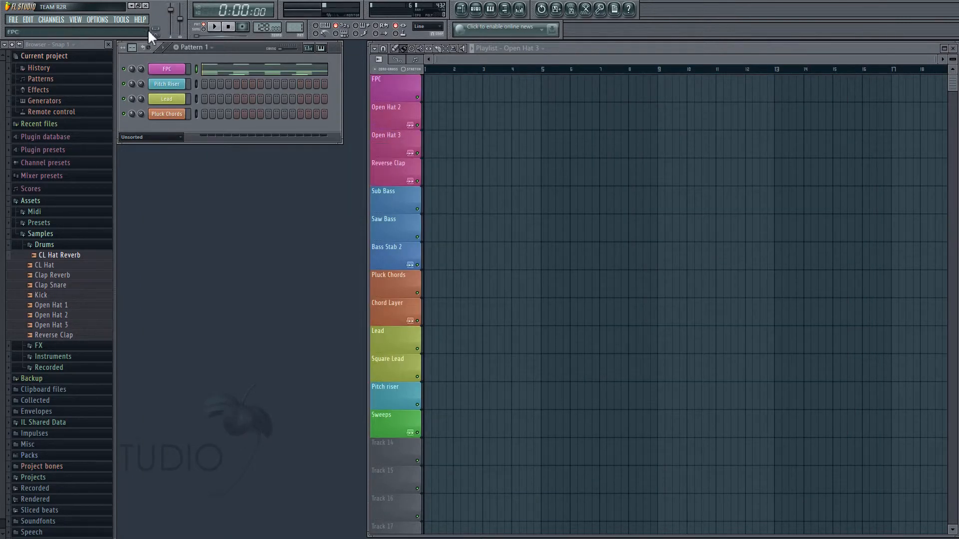
Remove the stray Open Hat 3 clip and paint Pattern 1 clips across bars 1 to 16 of the playlist's FPC track
click(433, 86)
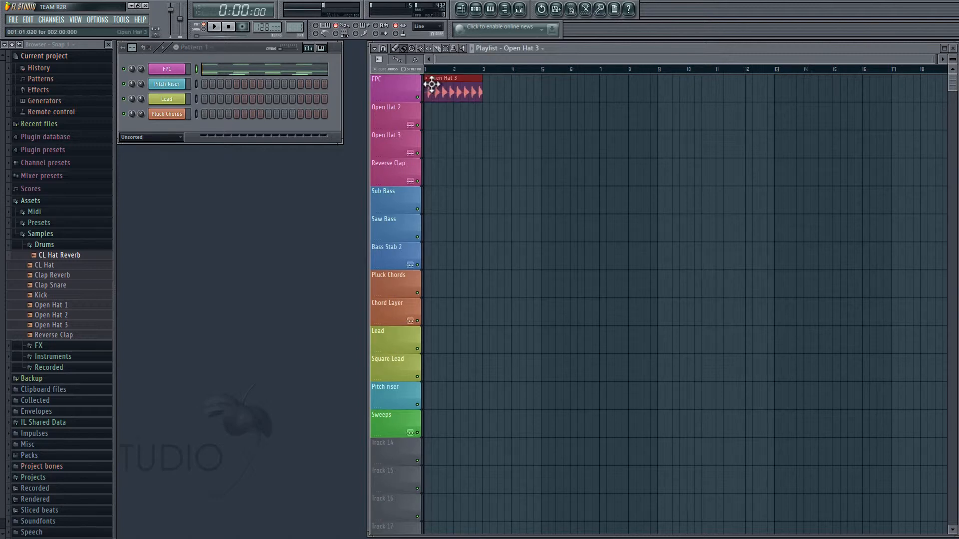
right_click(432, 86)
click(293, 30)
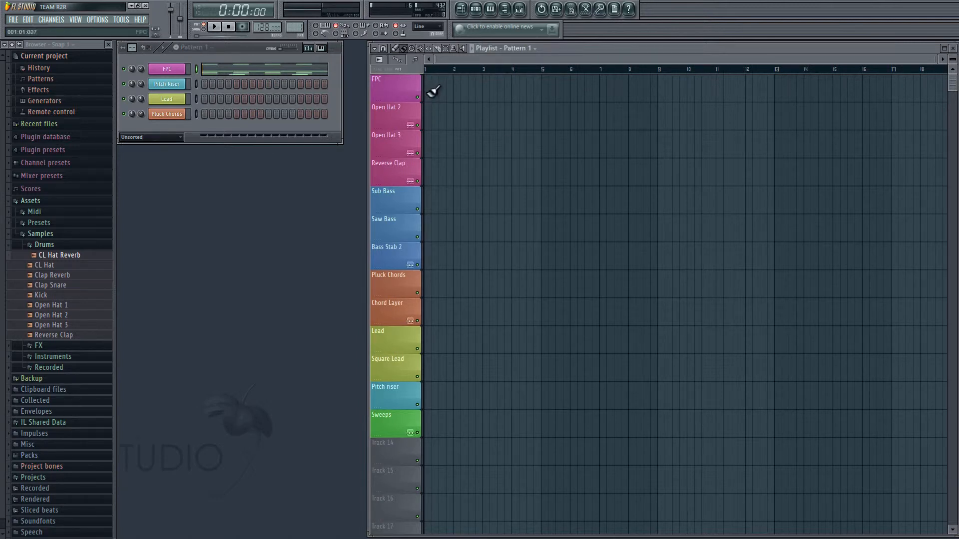
drag(434, 91, 889, 92)
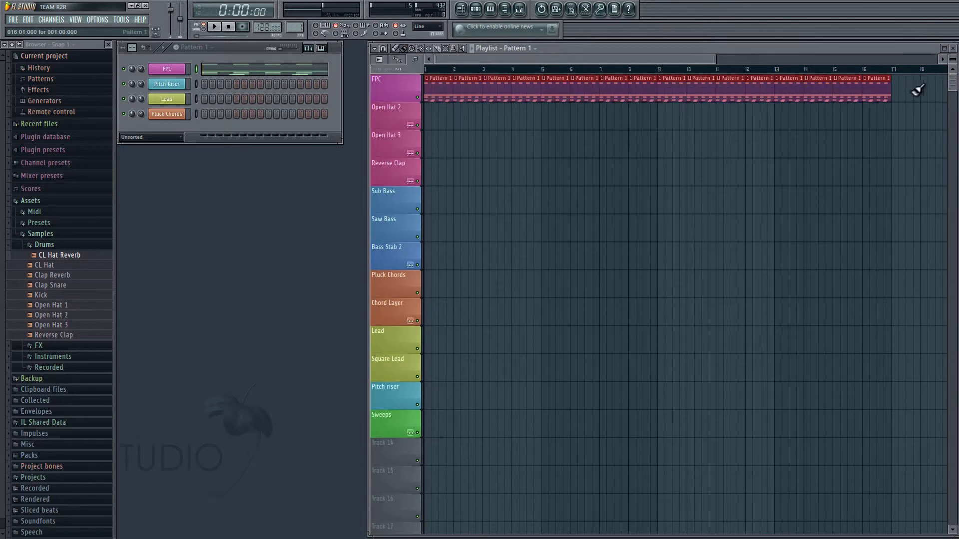
ctrl+click(601, 191)
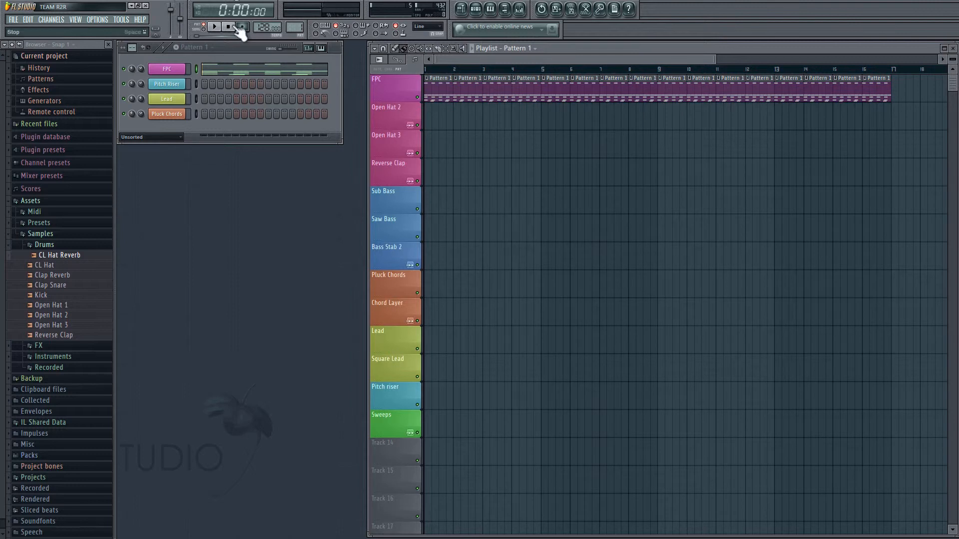
Switch playback to song mode and play the arrangement from the start
click(203, 29)
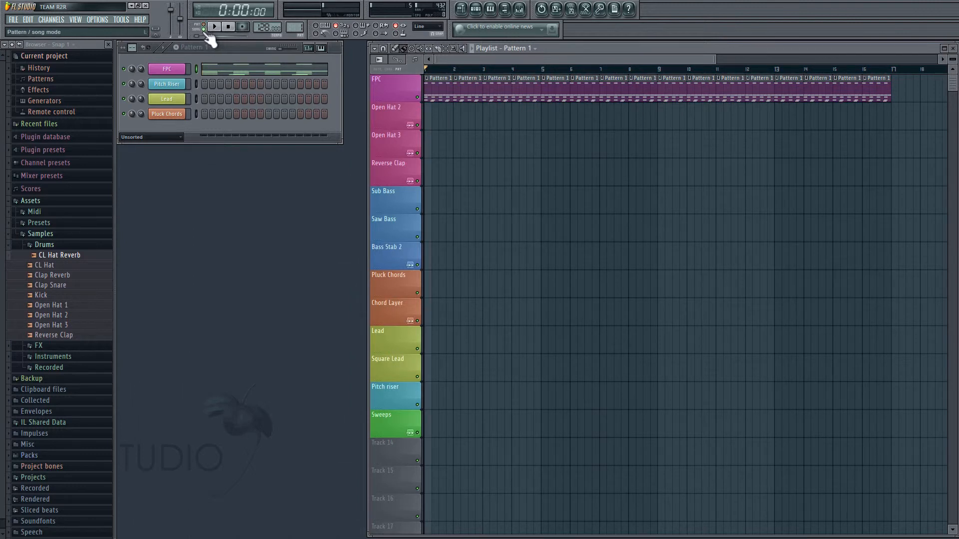
click(212, 27)
drag(523, 82, 384, 79)
key(space)
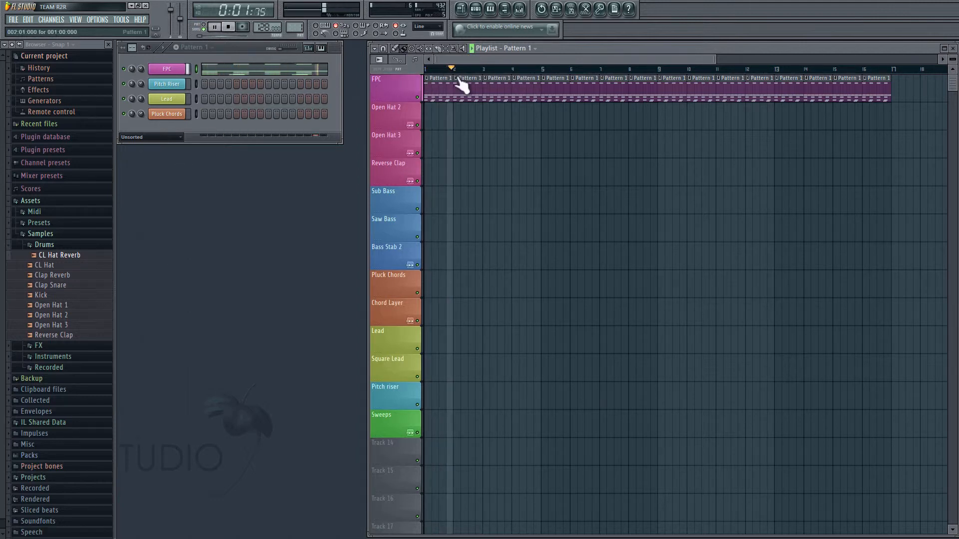
key(space)
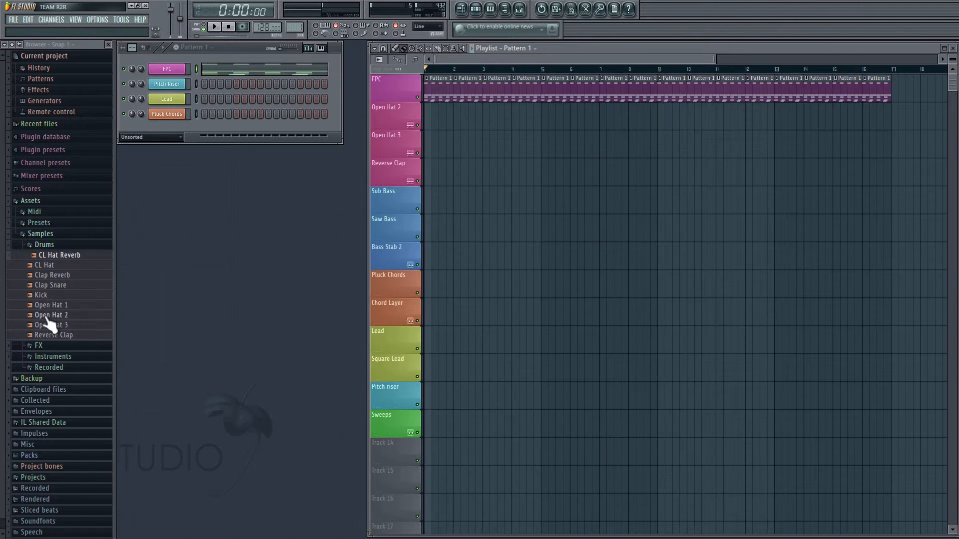
Place the Open Hat 2 sample on the playlist's Open Hat 2 track at the start of bar 2
drag(46, 318, 454, 118)
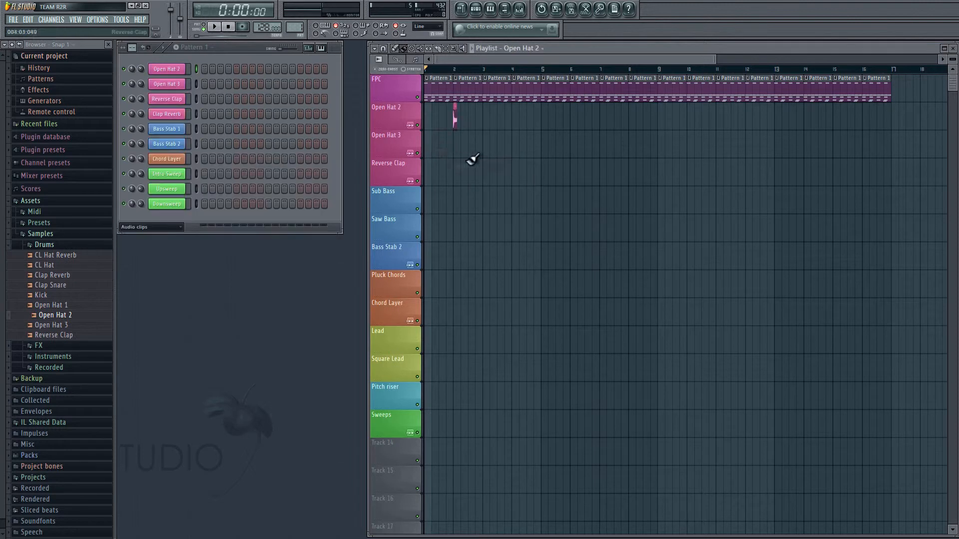
scroll(440, 119, up, 5)
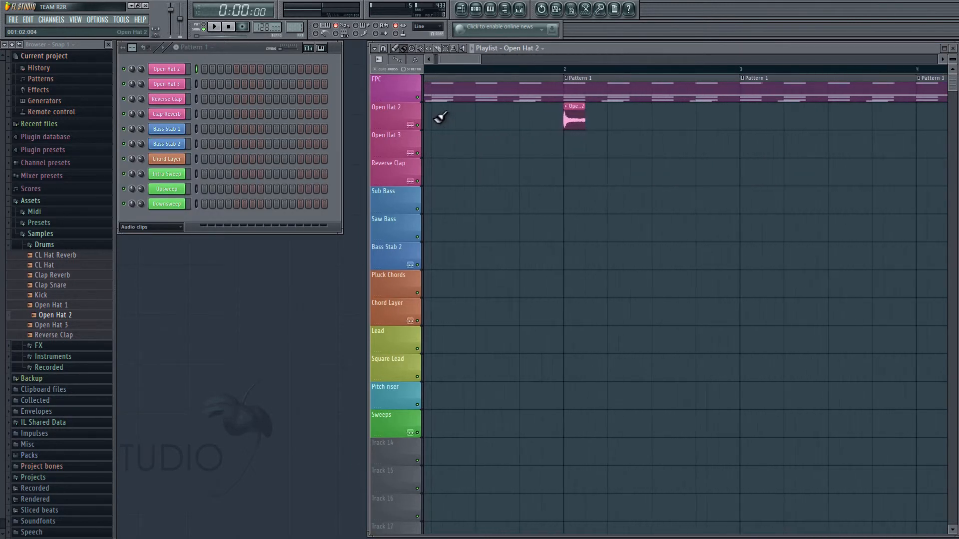
drag(467, 61, 463, 61)
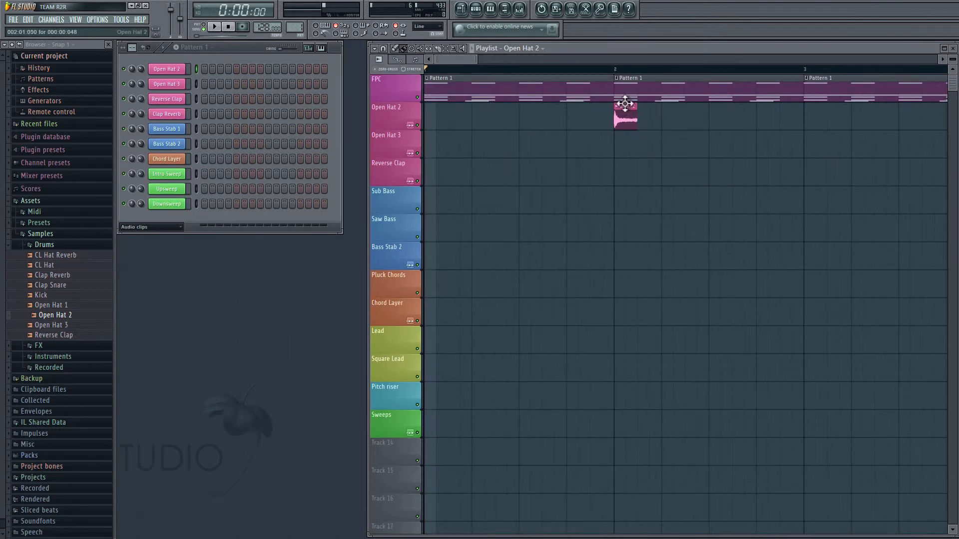
Move the Open Hat 2 clip in bar 2 to midway between beats 3 and 4, and start playback
drag(623, 105, 750, 116)
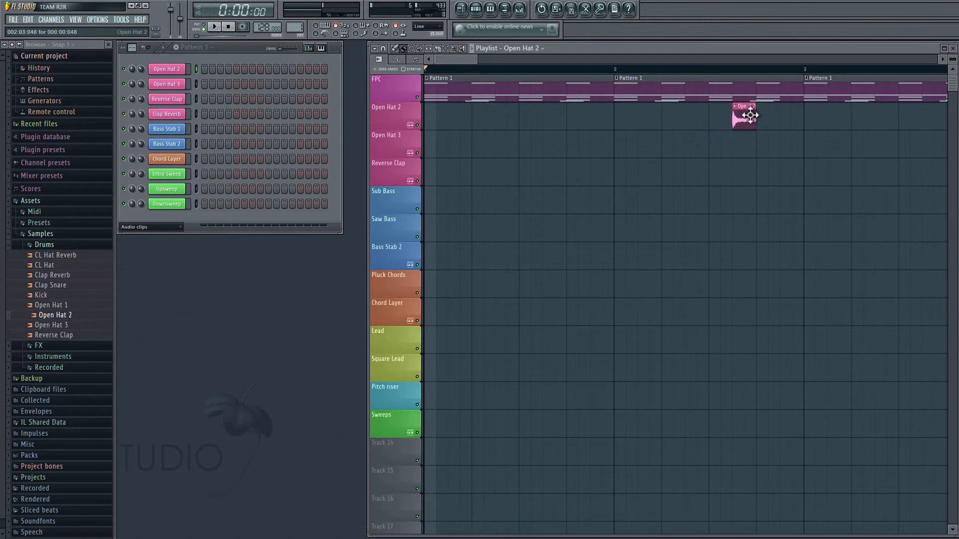
scroll(550, 168, down, 2)
key(space)
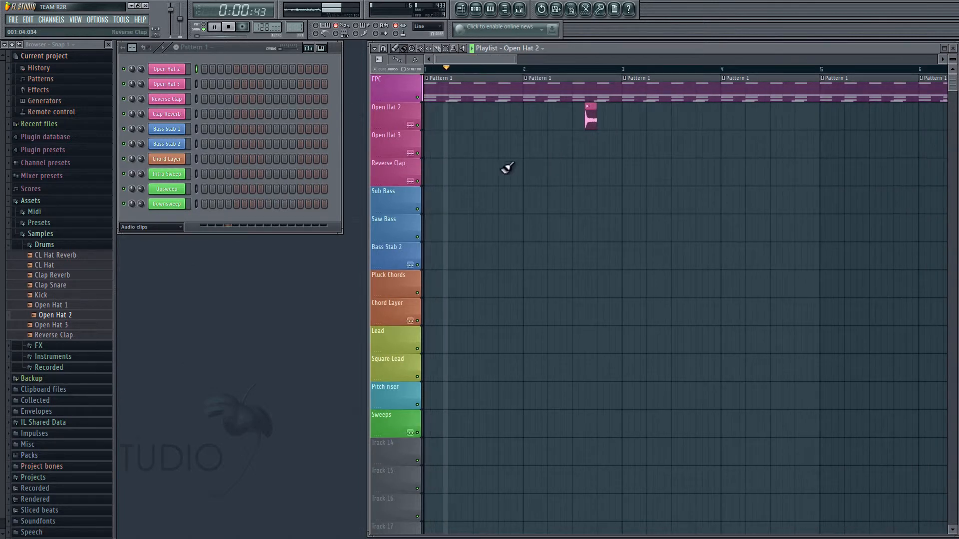
Duplicate the Open Hat 2 clip every two bars through bar 16 on its playlist track, and stop playback
scroll(519, 145, down, 3)
scroll(514, 121, down, 1)
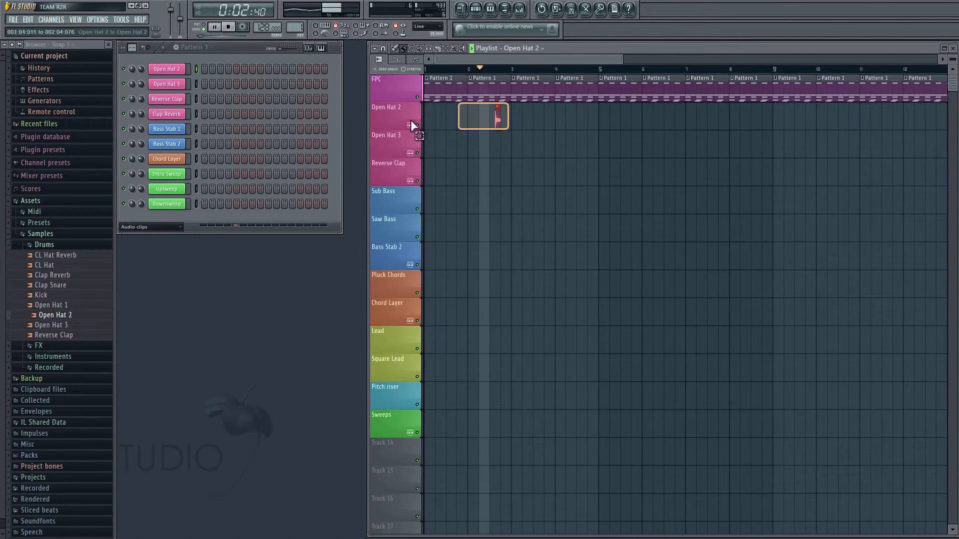
drag(572, 120, 580, 121)
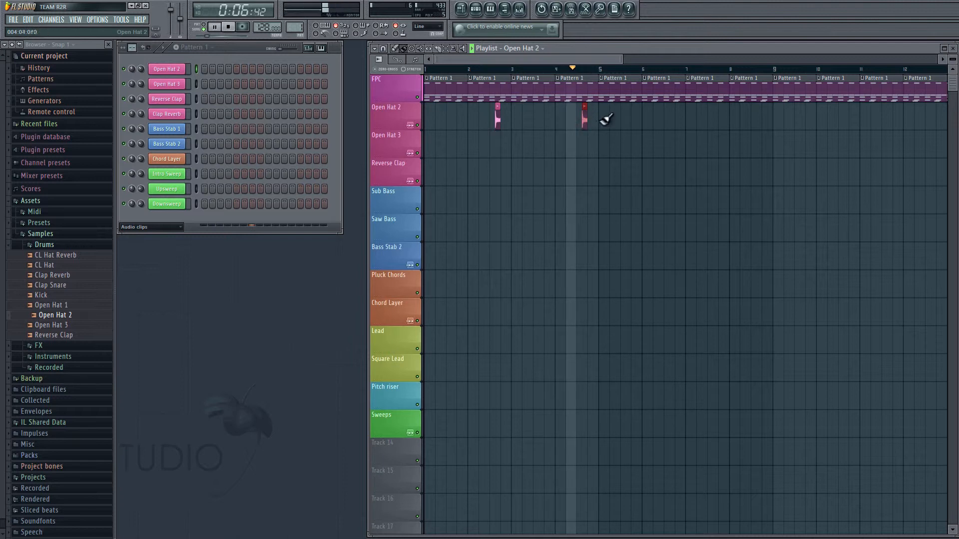
drag(497, 121, 718, 118)
scroll(585, 137, down, 2)
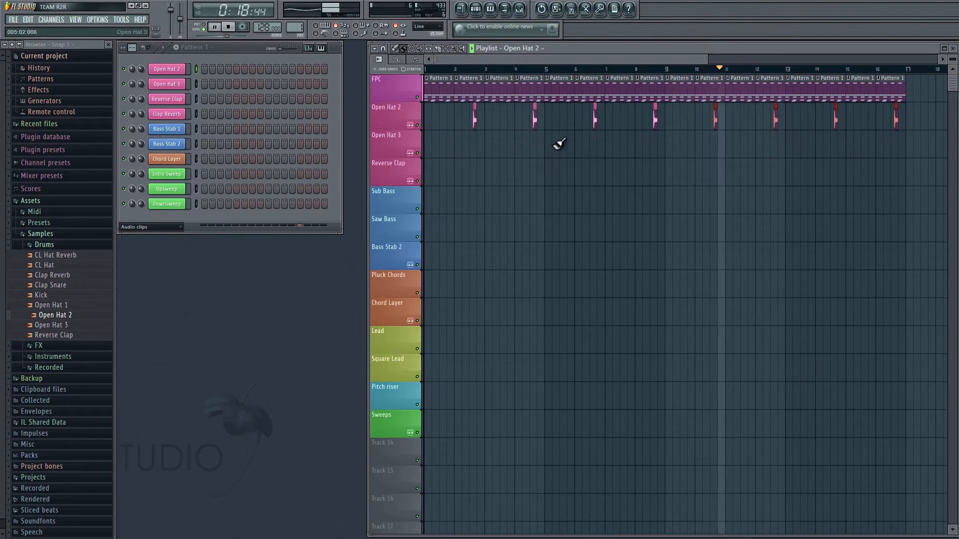
key(space)
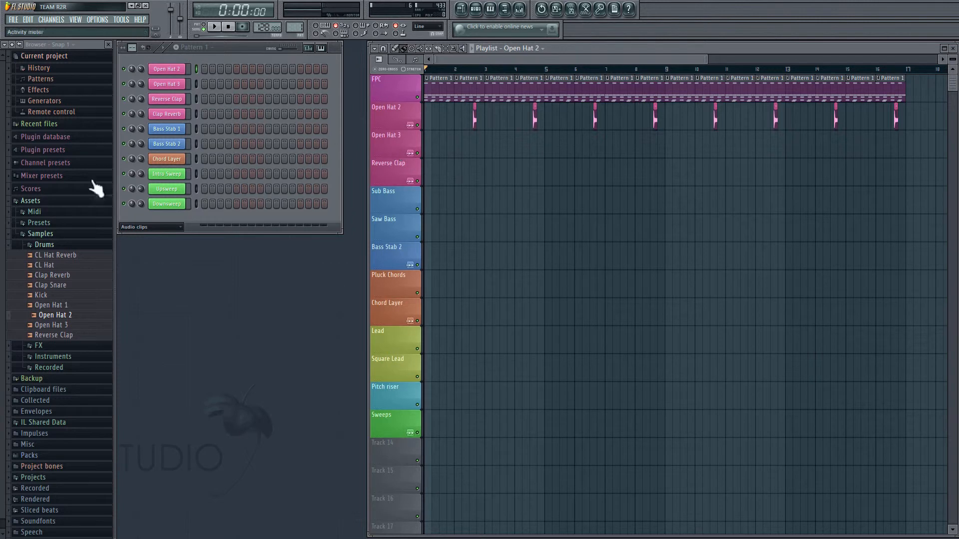
Place the Open Hat 3 sample at bar 1 of its playlist track and repeat it back to back through bar 16 during playback
drag(56, 328, 425, 146)
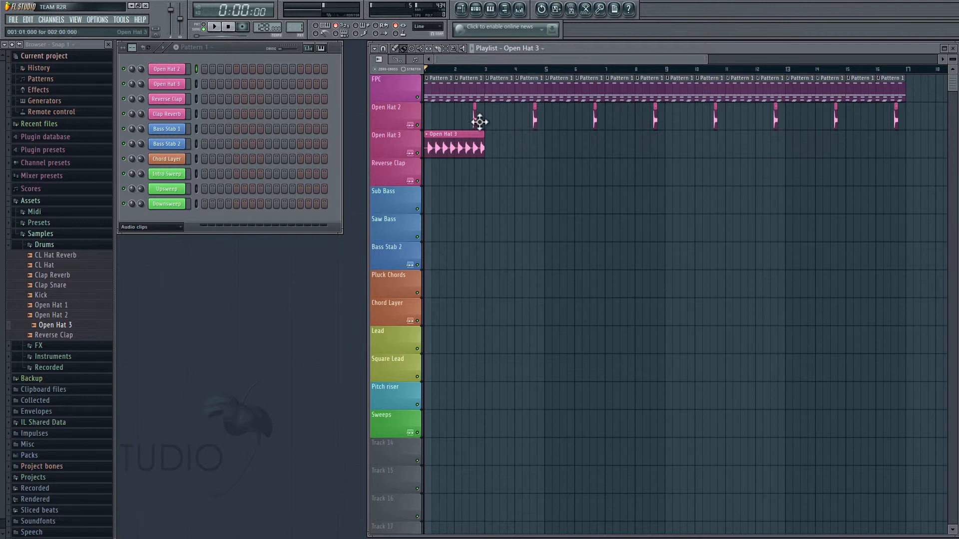
key(space)
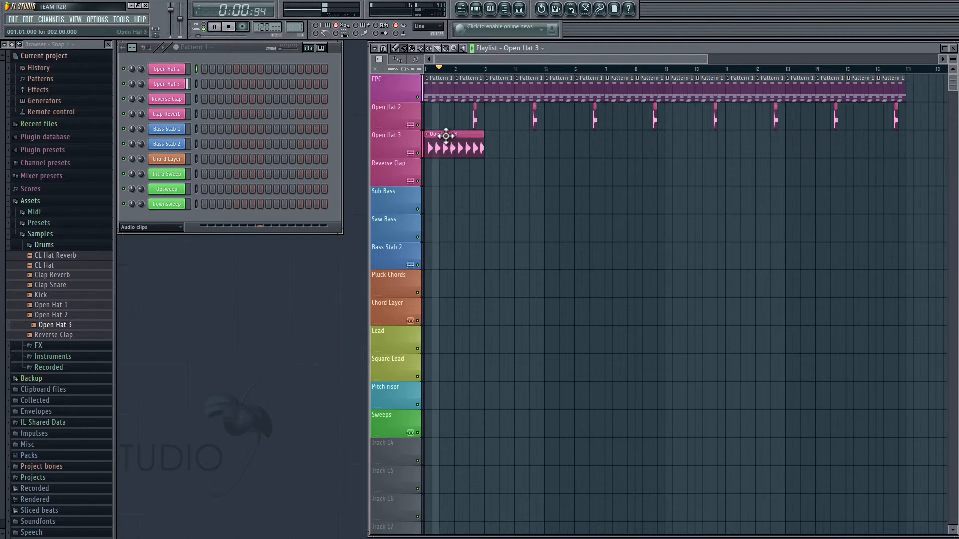
drag(492, 137, 691, 139)
click(740, 141)
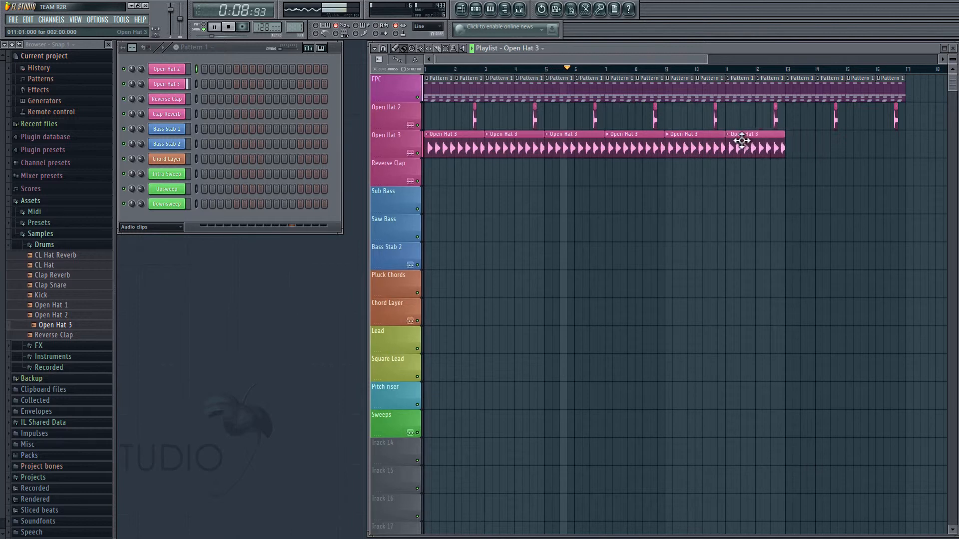
click(795, 136)
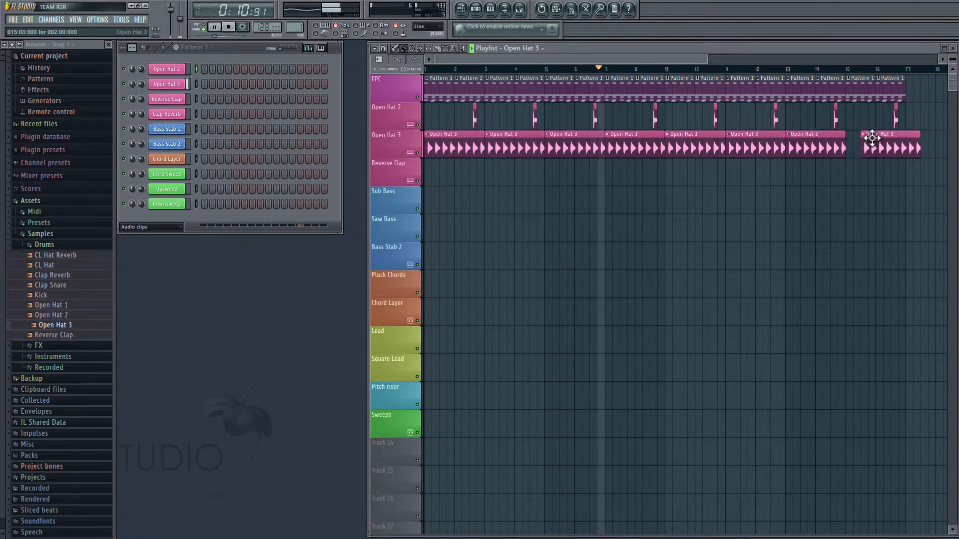
click(859, 136)
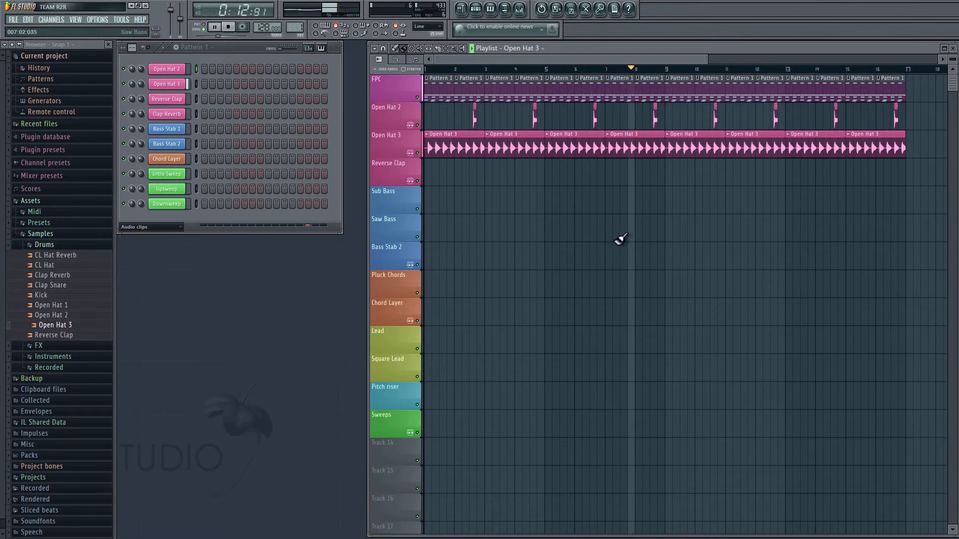
click(232, 52)
key(space)
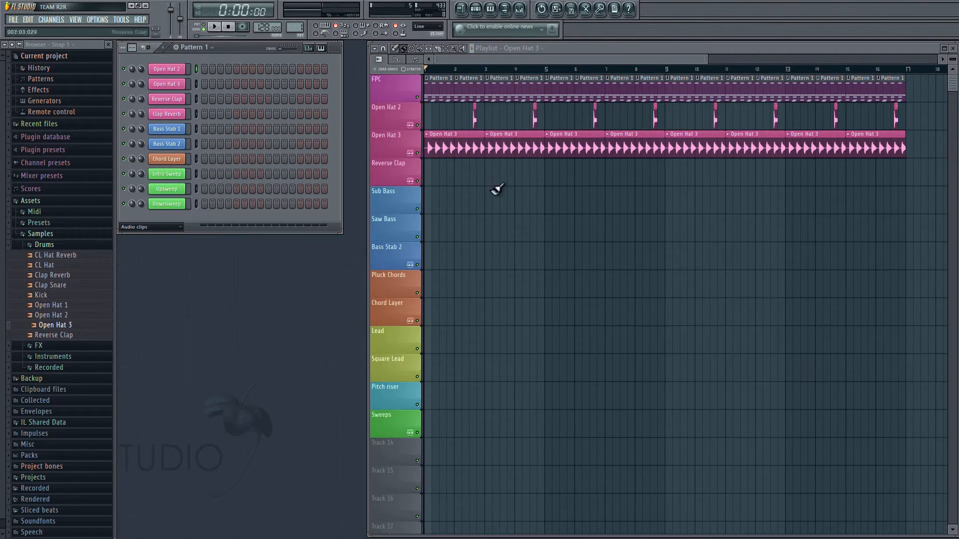
Place Reverse Clap sample clips at the starts of bars 2 and 4 on the playlist's Reverse Clap track
right_click(463, 179)
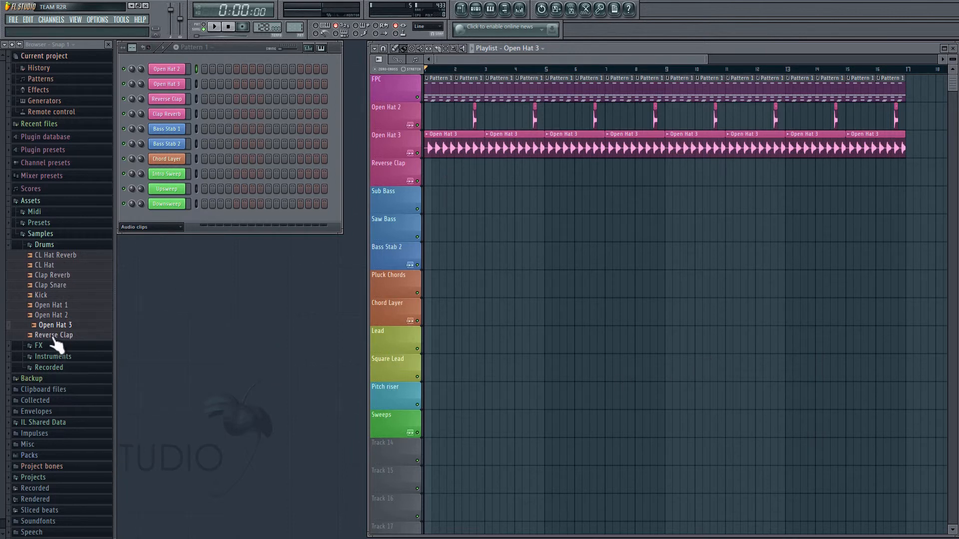
drag(53, 337, 452, 180)
scroll(439, 174, up, 3)
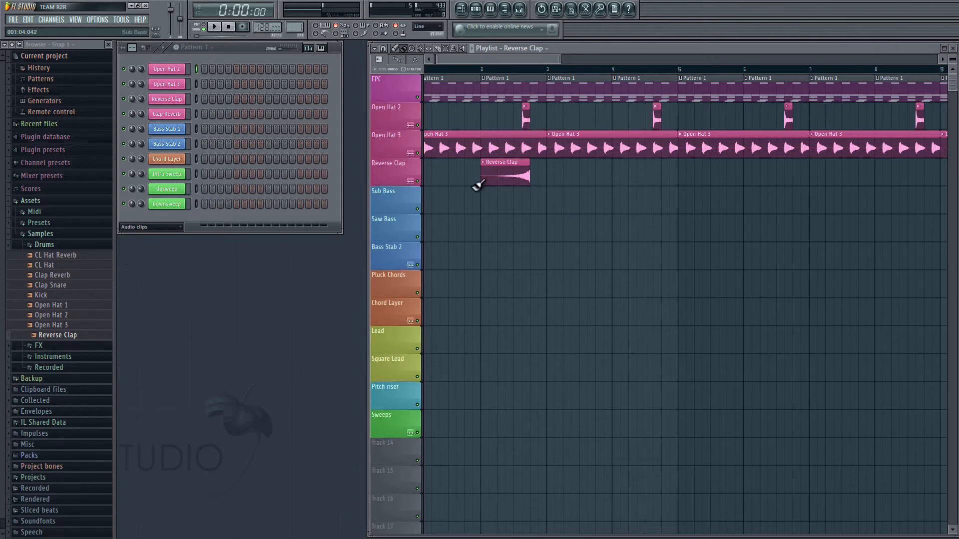
scroll(475, 186, up, 2)
scroll(559, 167, down, 2)
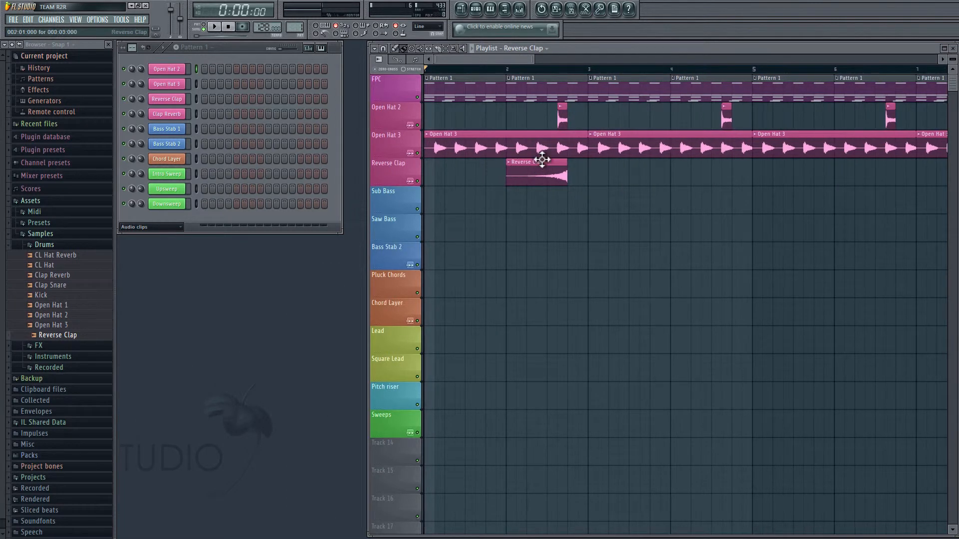
scroll(541, 161, up, 1)
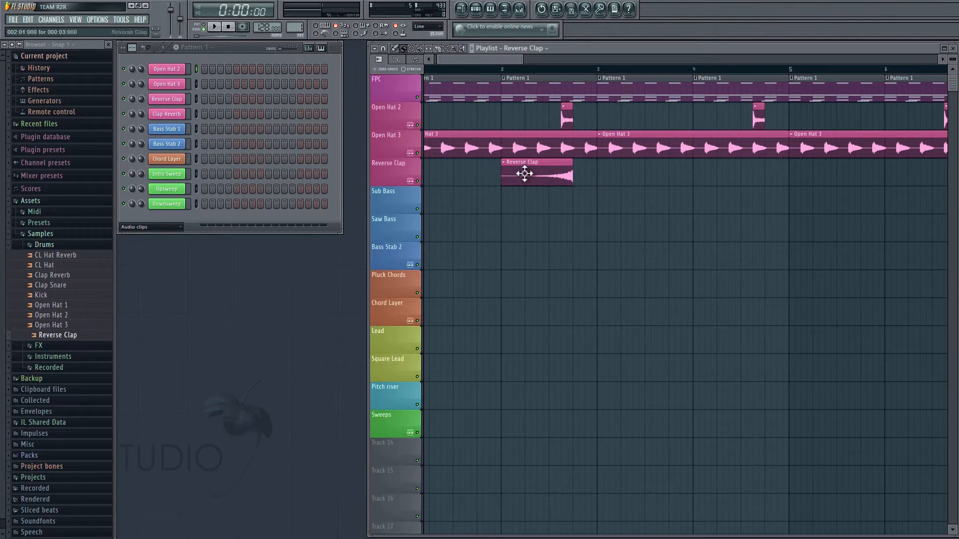
scroll(588, 196, down, 2)
click(685, 175)
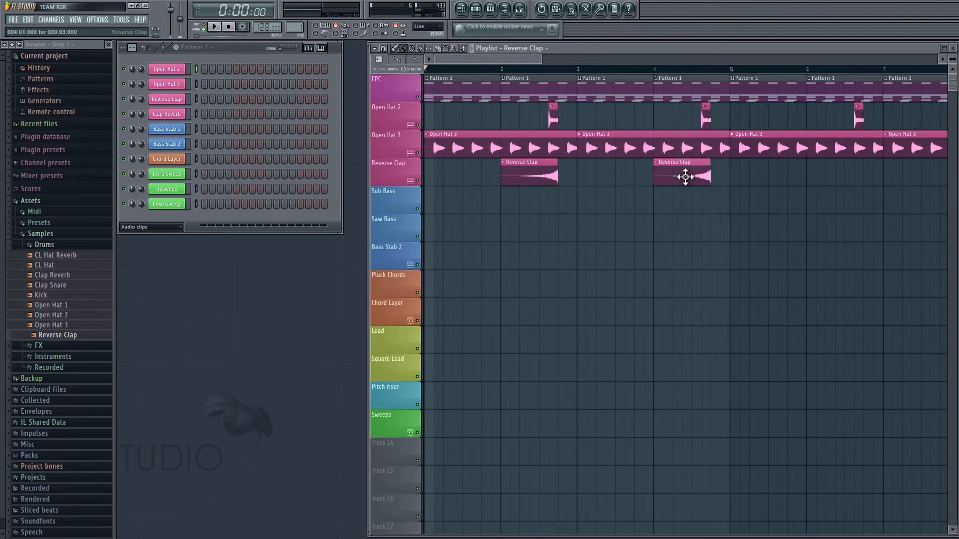
Play the arrangement while duplicating the pair of Reverse Clap clips so one starts every second bar through bar 16, then stop playback
key(space)
scroll(542, 172, down, 3)
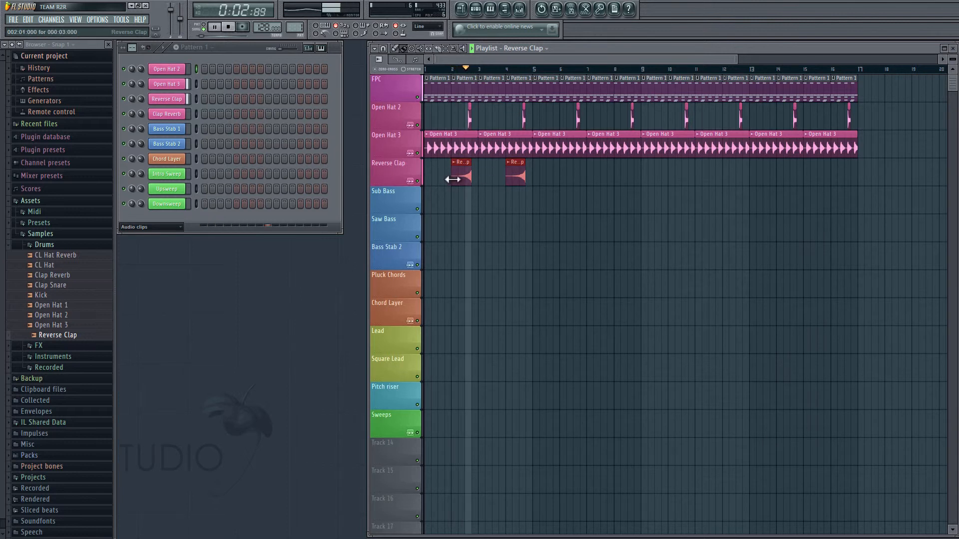
drag(598, 177, 780, 176)
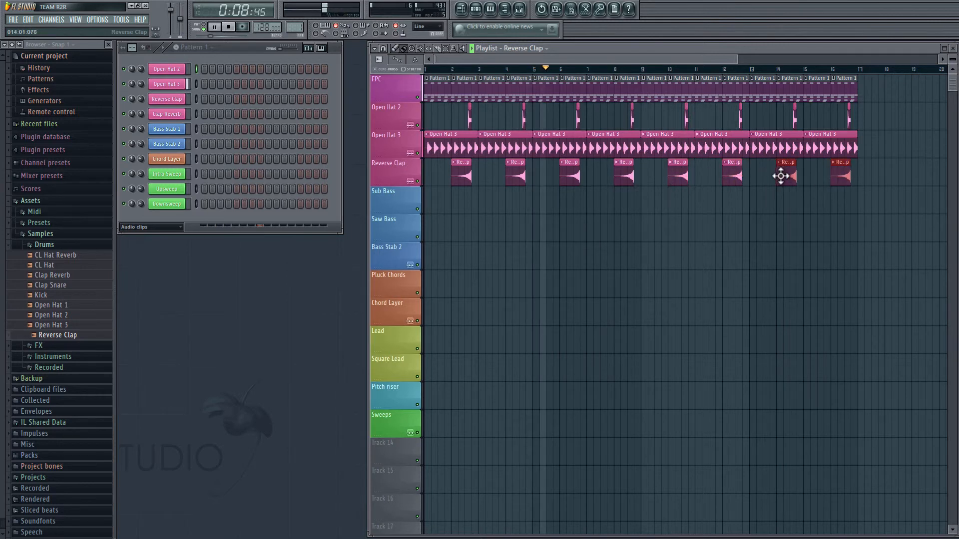
right_click(418, 181)
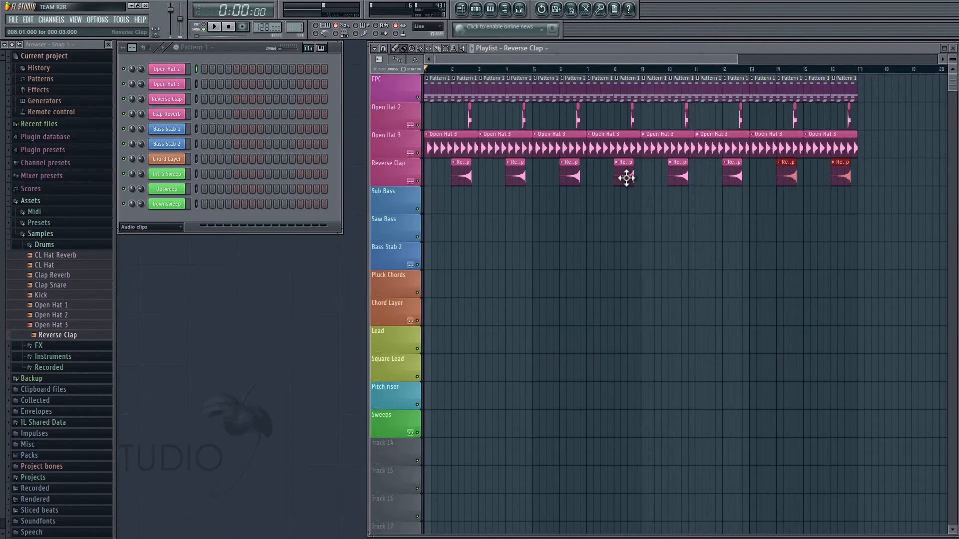